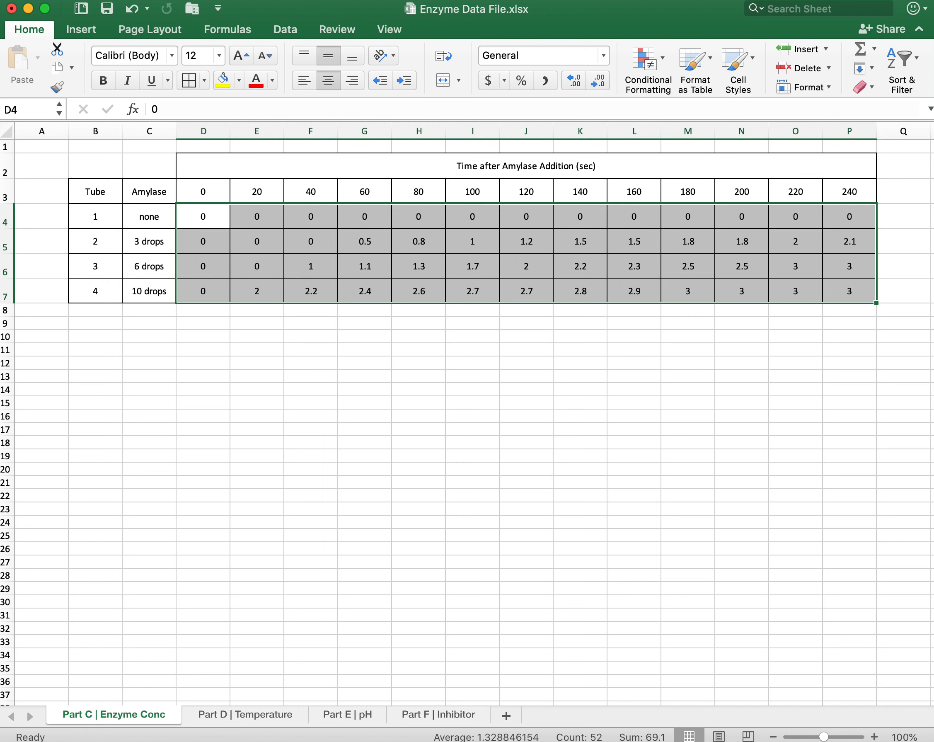
Insert a basic 2-D line chart of D4:P7 and enlarge it beneath the table, spanning about columns D to O and rows 9 to 35.
{"action": "left_click", "coordinate": [81, 29]}
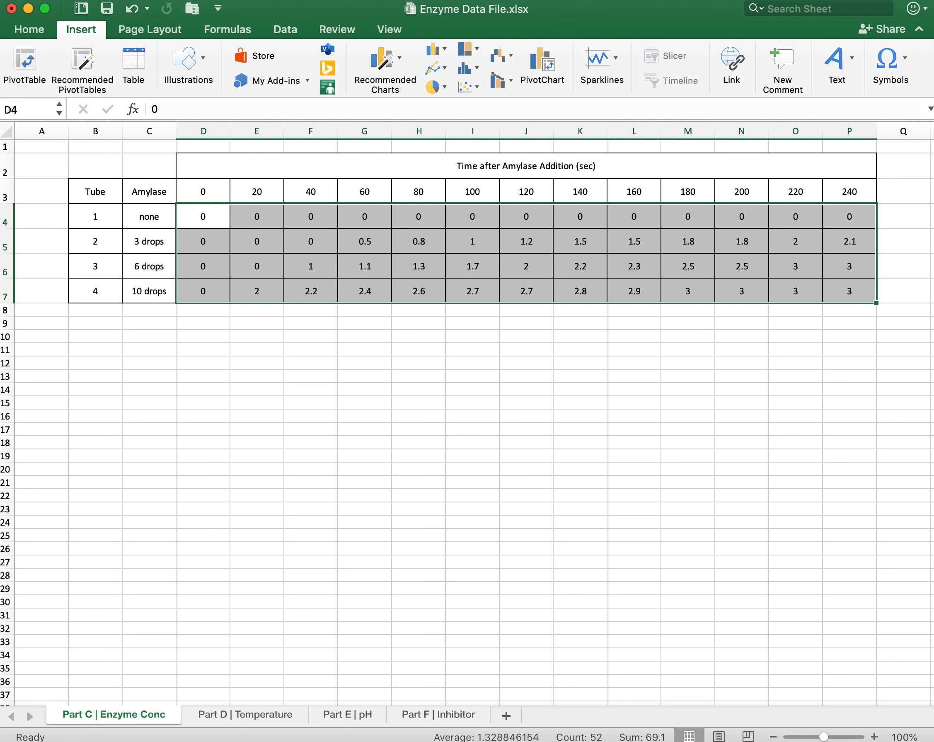
{"action": "left_click", "coordinate": [433, 67]}
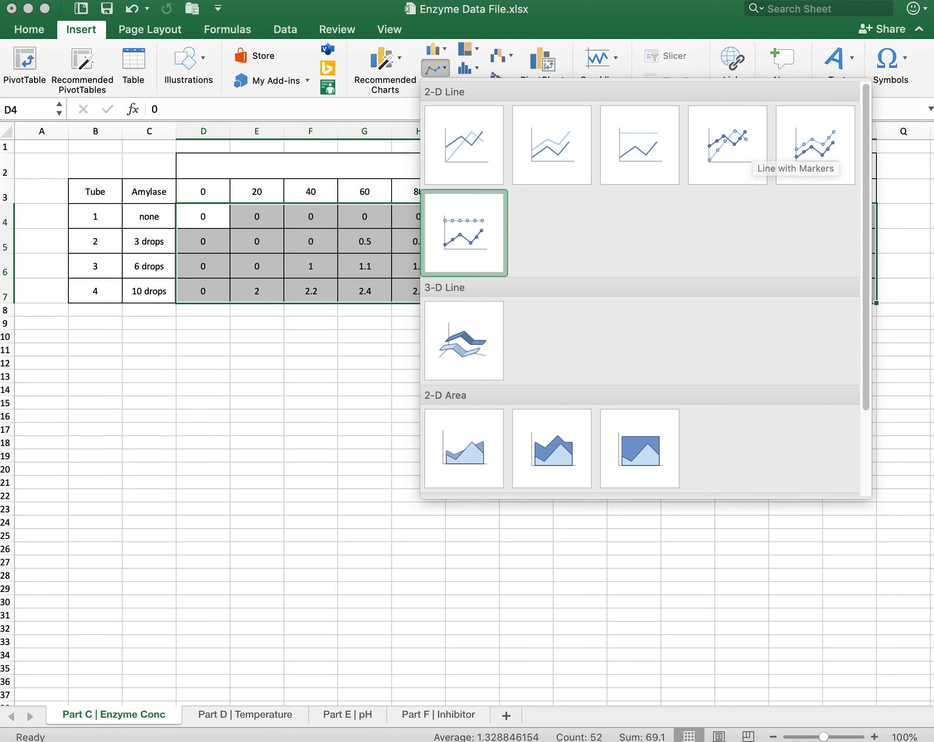
{"action": "left_click", "coordinate": [464, 144]}
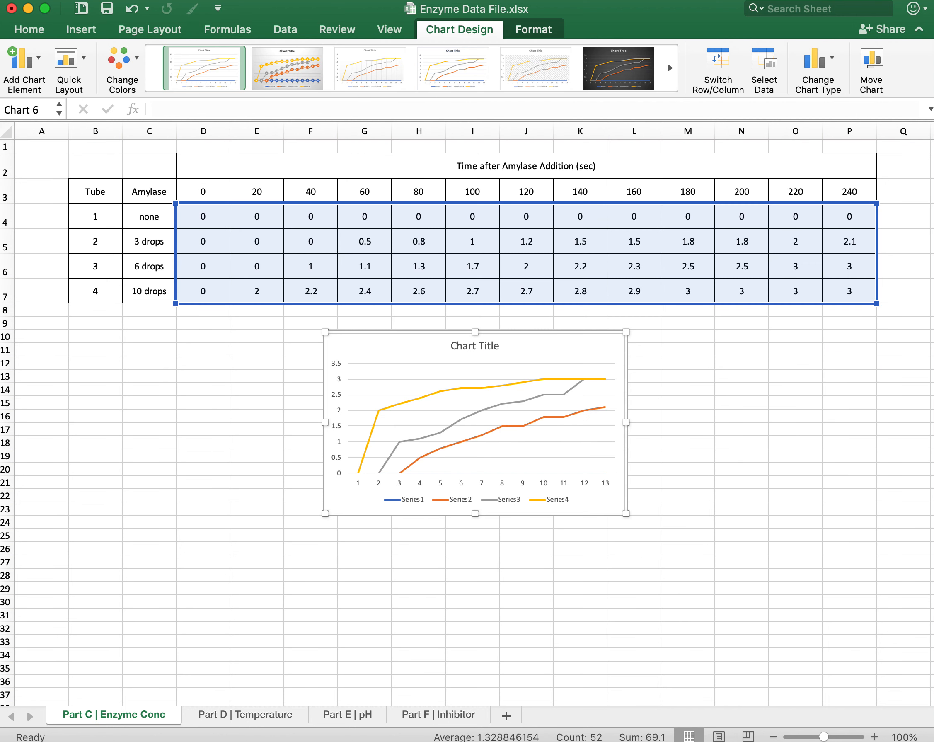
{"action": "left_click_drag", "start_coordinate": [593, 353], "coordinate": [462, 340]}
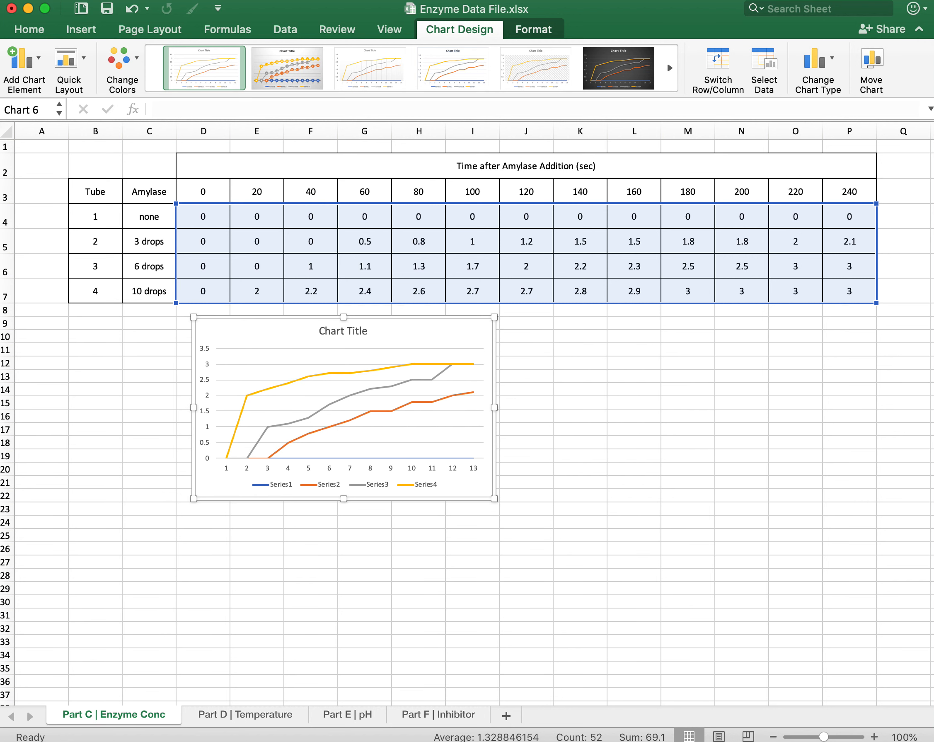
{"action": "left_click_drag", "start_coordinate": [494, 498], "coordinate": [802, 670]}
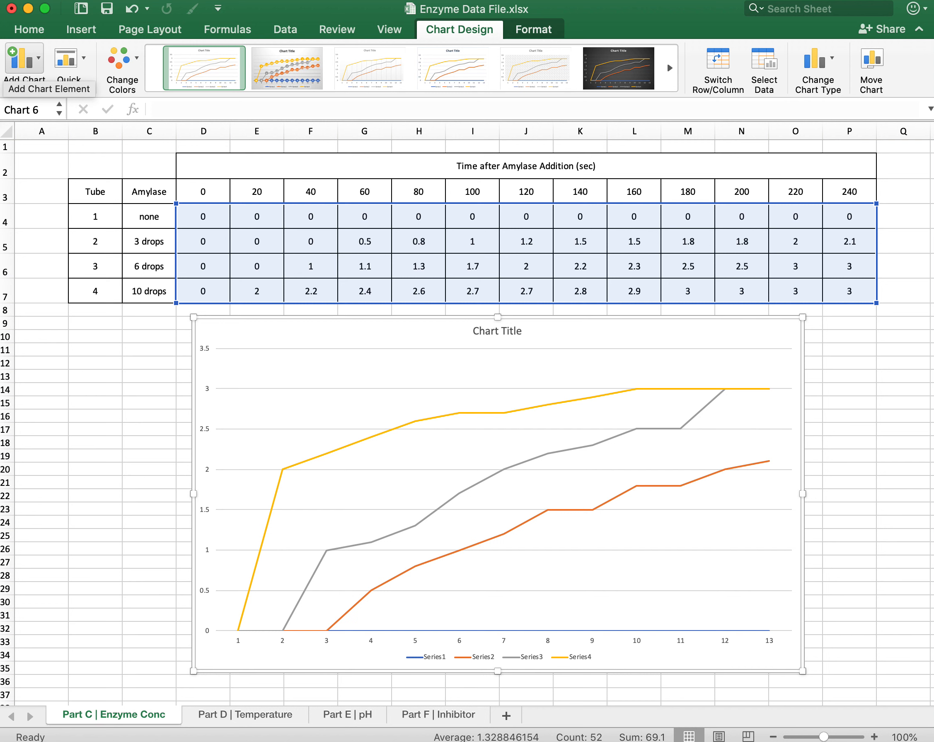
Add primary horizontal and primary vertical axis titles to the line chart.
{"action": "left_click", "coordinate": [24, 61]}
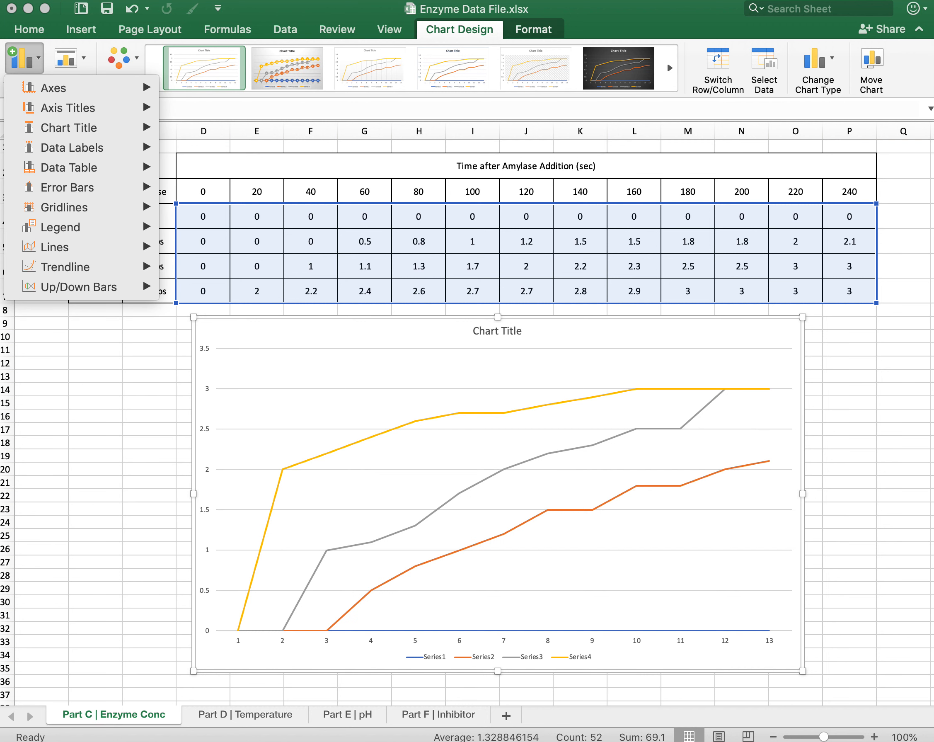
{"action": "mouse_move", "coordinate": [143, 108]}
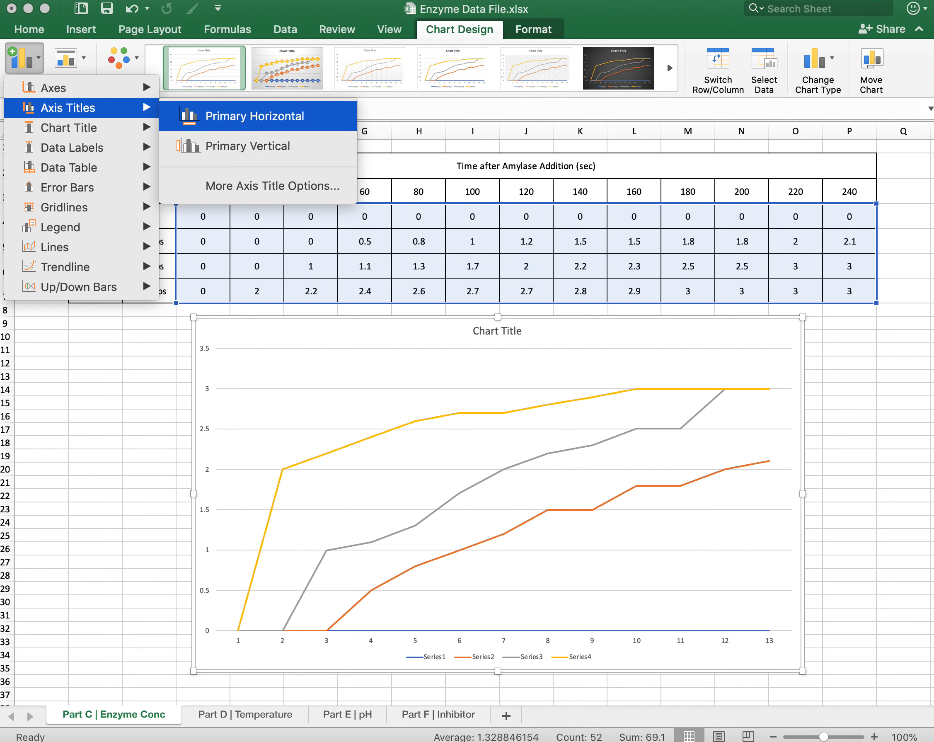
{"action": "left_click", "coordinate": [255, 116]}
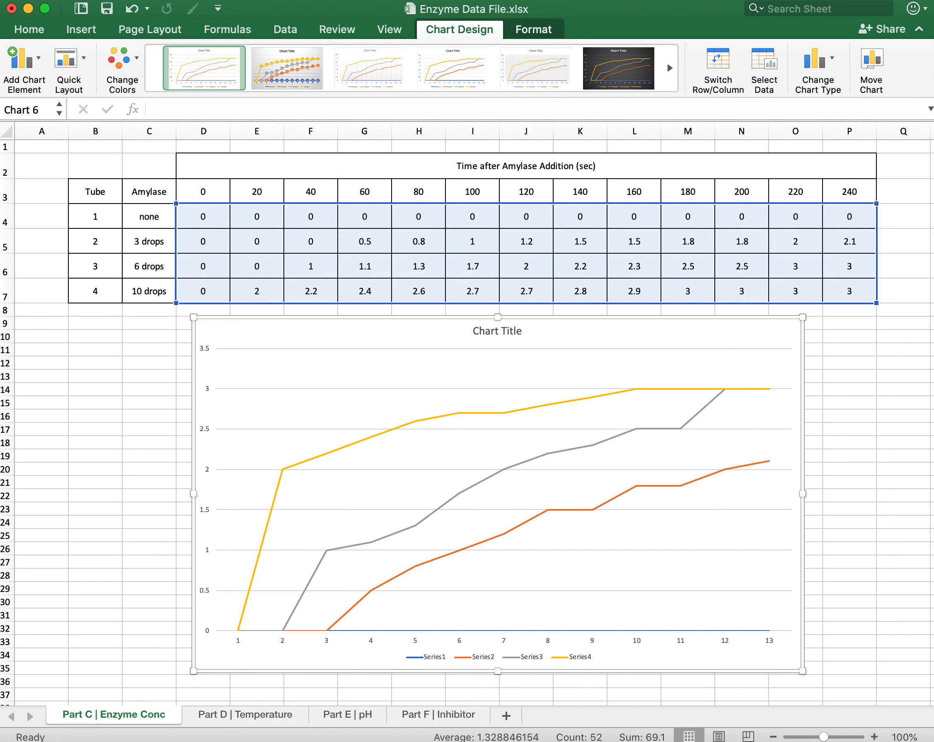
{"action": "left_click", "coordinate": [24, 58]}
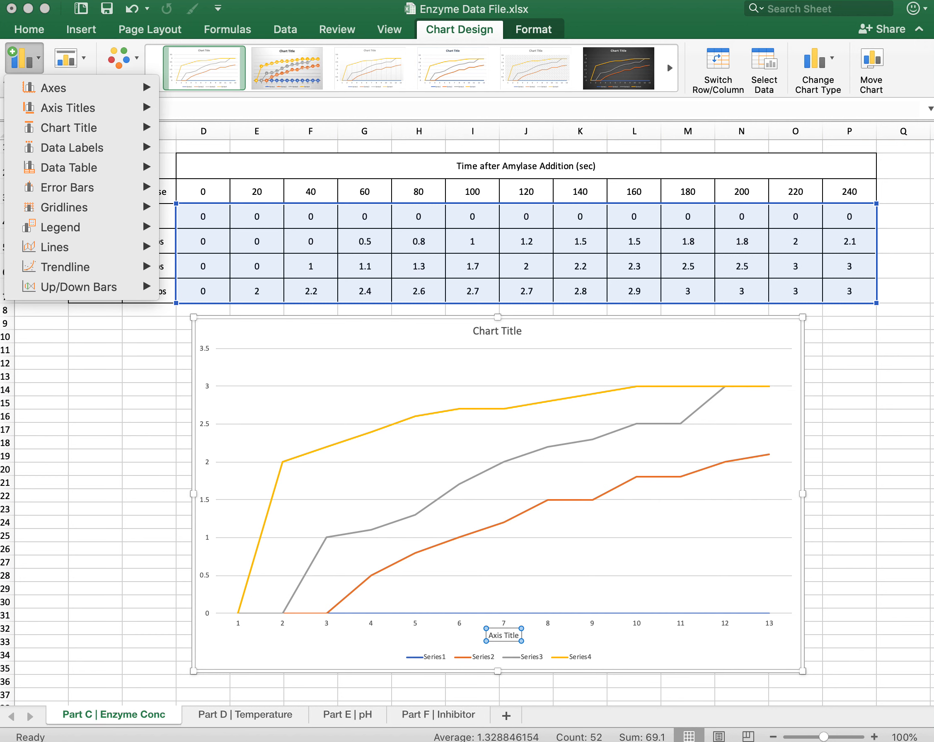
{"action": "mouse_move", "coordinate": [68, 108]}
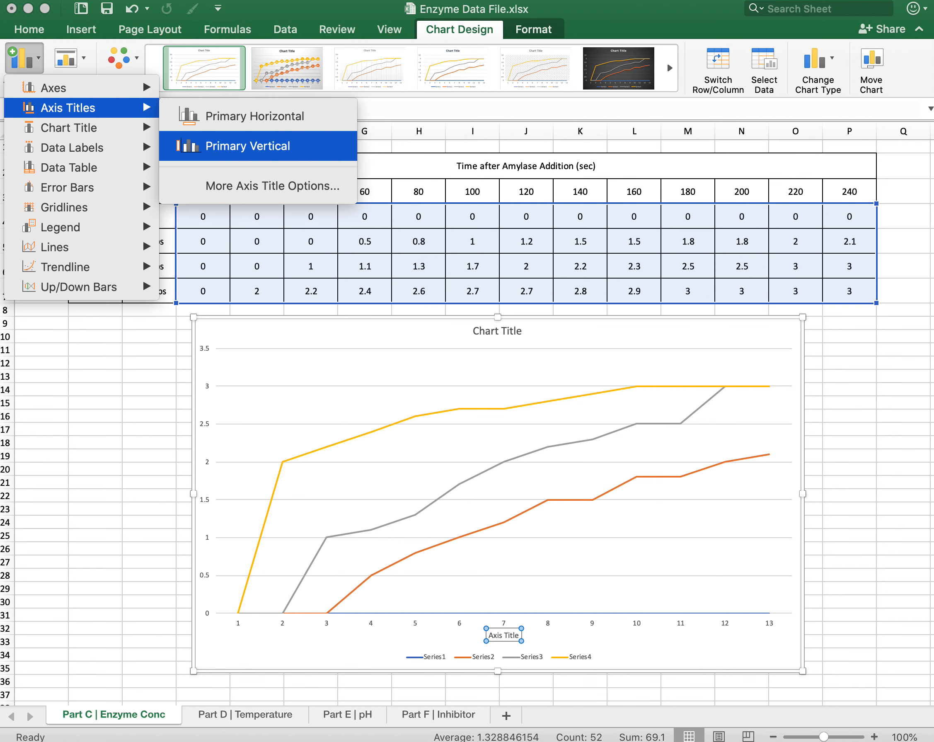
{"action": "left_click", "coordinate": [247, 145]}
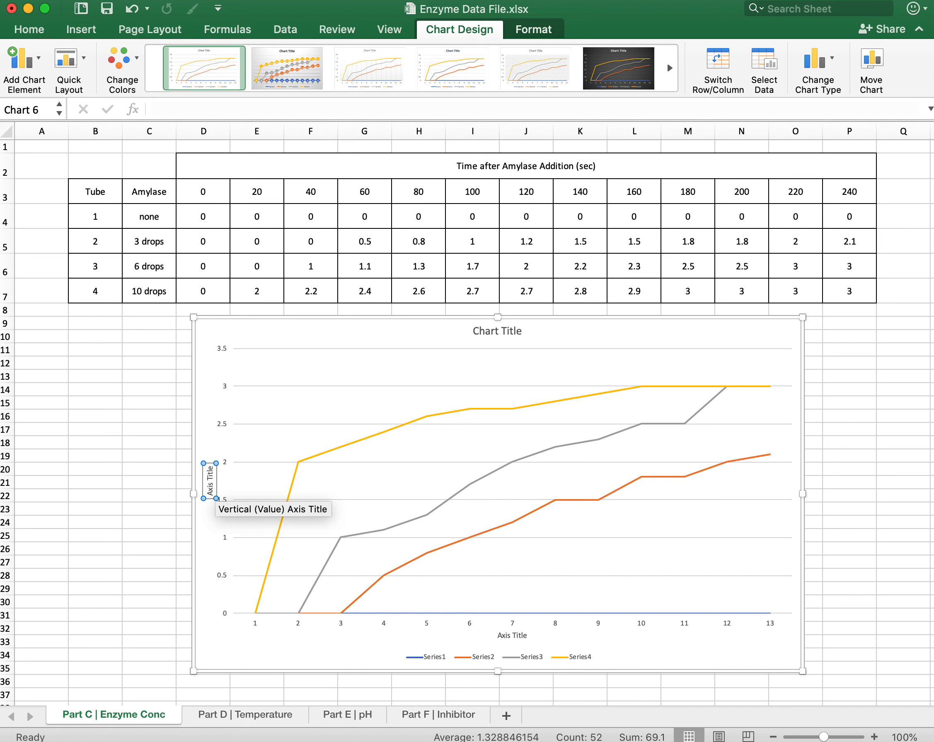
Change the vertical axis title text to "Enzyme Activity".
{"action": "triple_click", "coordinate": [210, 477]}
{"action": "type", "text": "Enzyme Activity"}
Change the horizontal axis title text to "Time (second)".
{"action": "left_click", "coordinate": [508, 635]}
{"action": "left_click", "coordinate": [507, 635]}
{"action": "triple_click", "coordinate": [507, 635]}
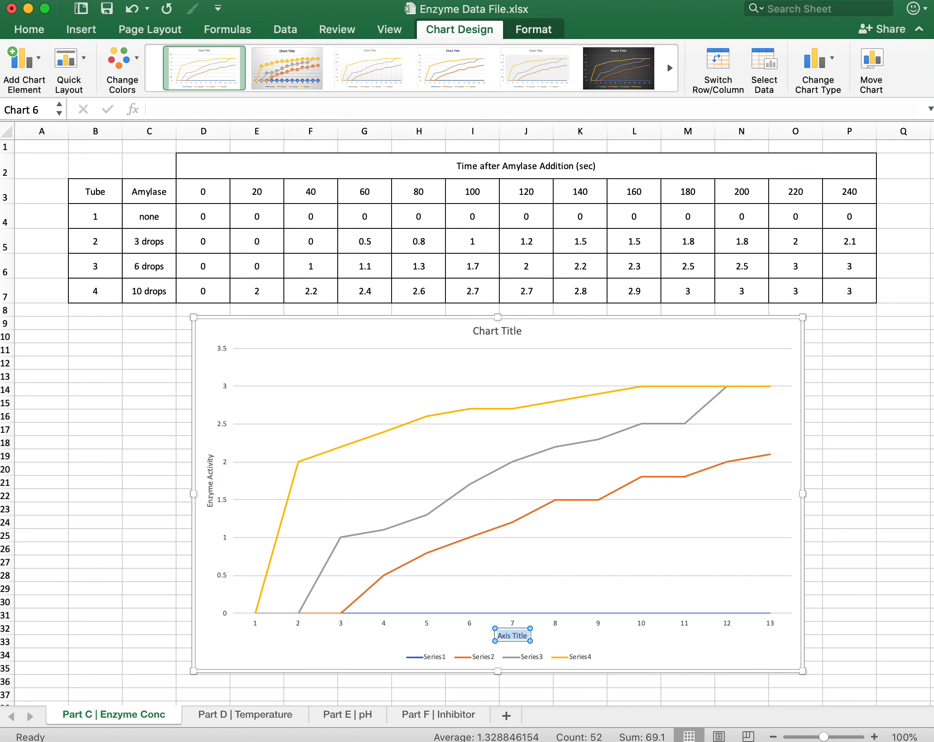
{"action": "type", "text": "Time (second"}
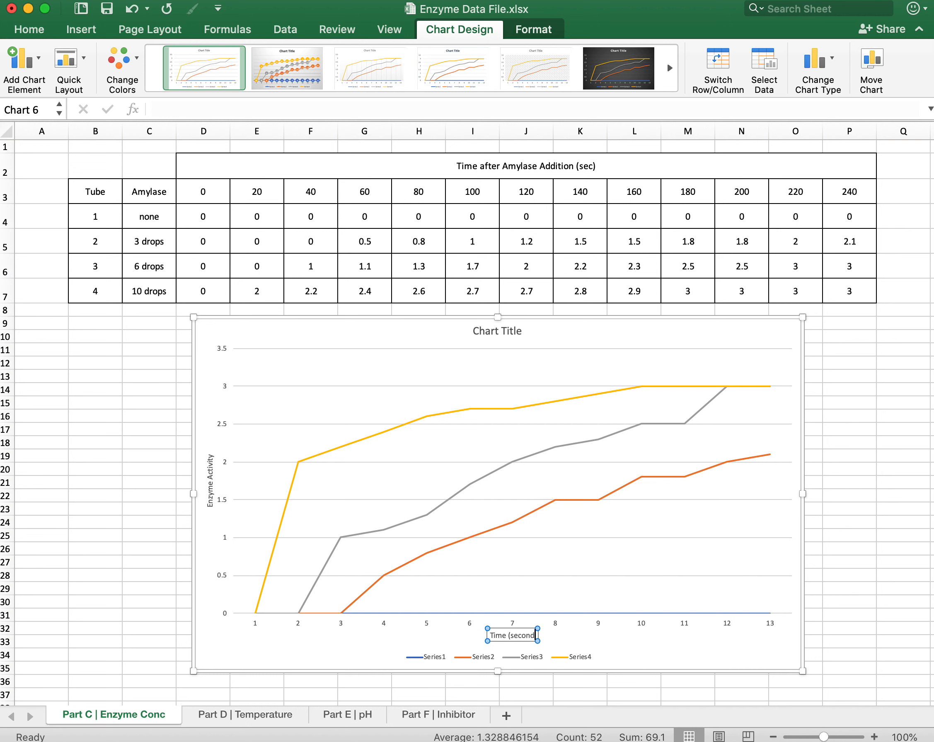
{"action": "type", "text": ")"}
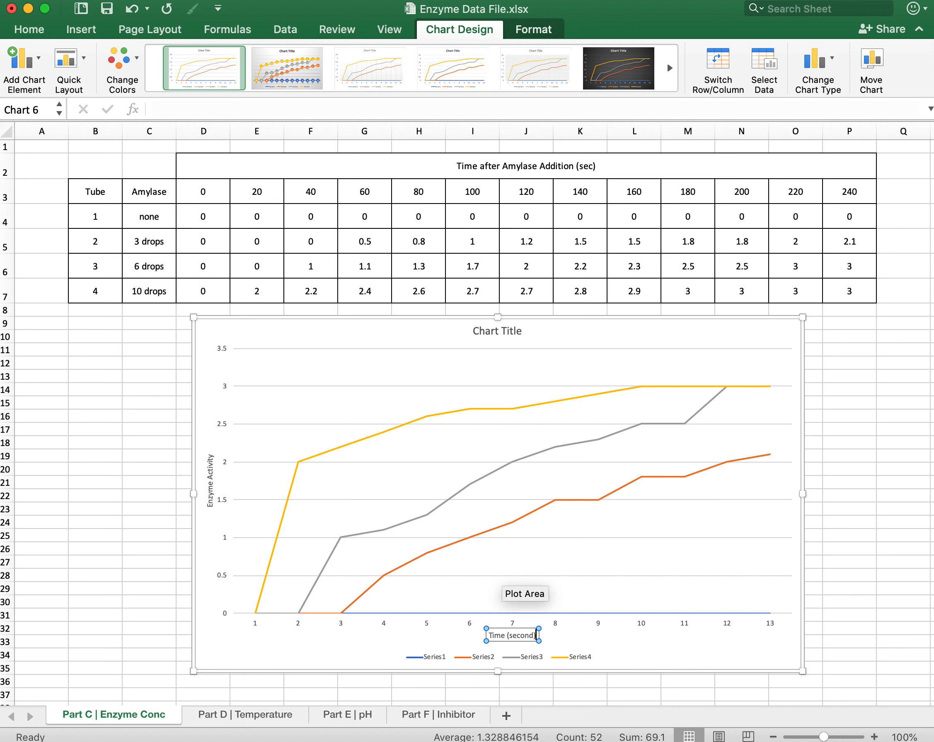
{"action": "left_click", "coordinate": [607, 643]}
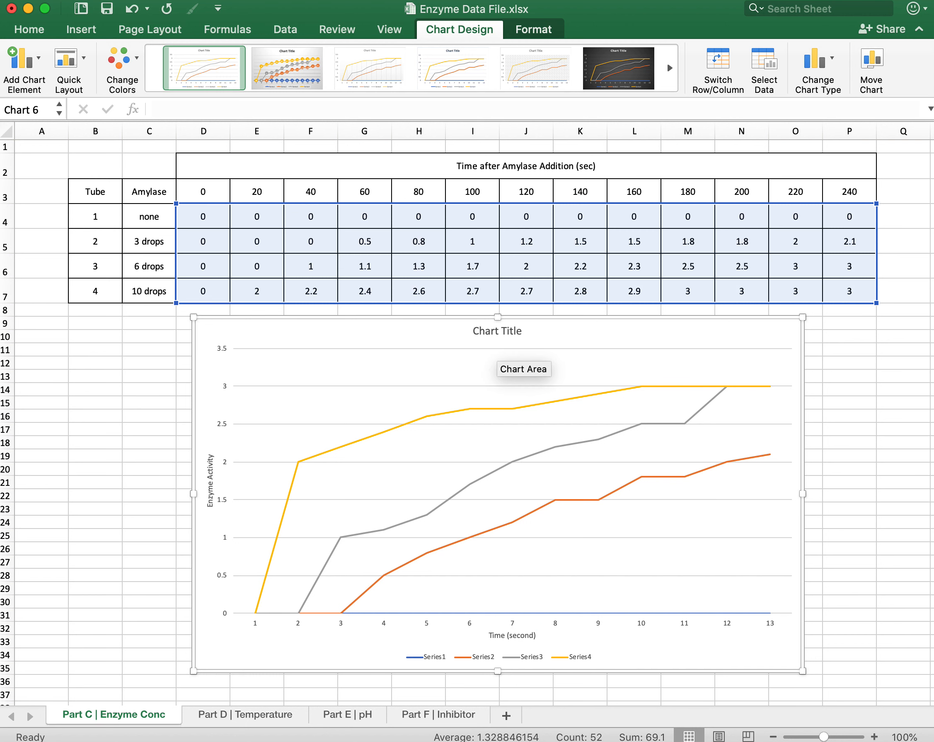
Replace the placeholder chart title with "Enzyme Activity v Amylase Concentration Over Time".
{"action": "left_click", "coordinate": [497, 333]}
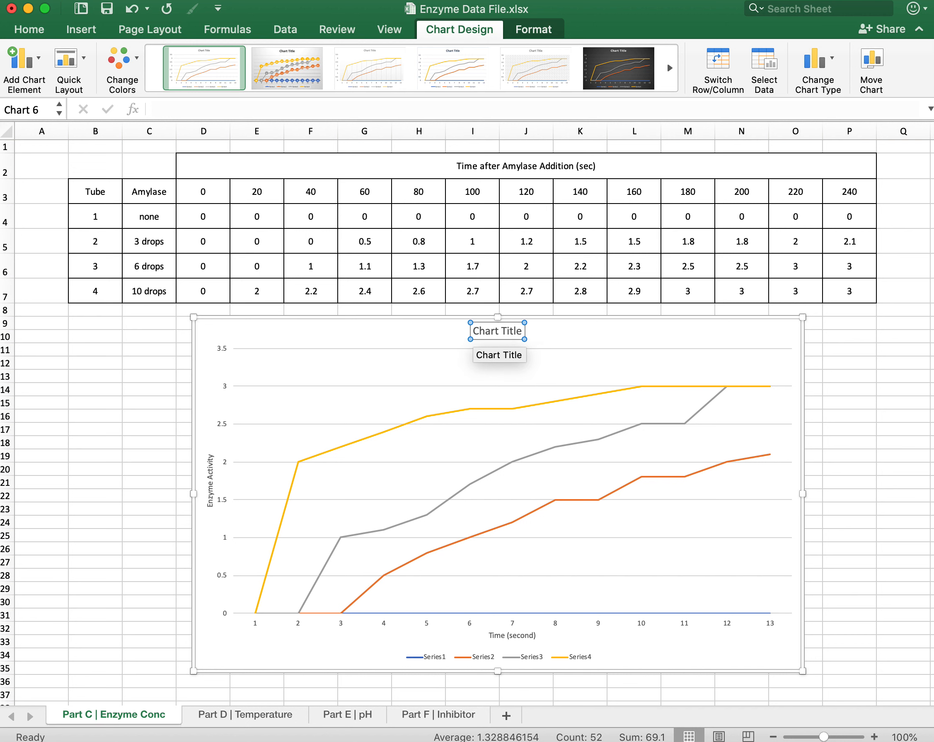
{"action": "triple_click", "coordinate": [509, 331]}
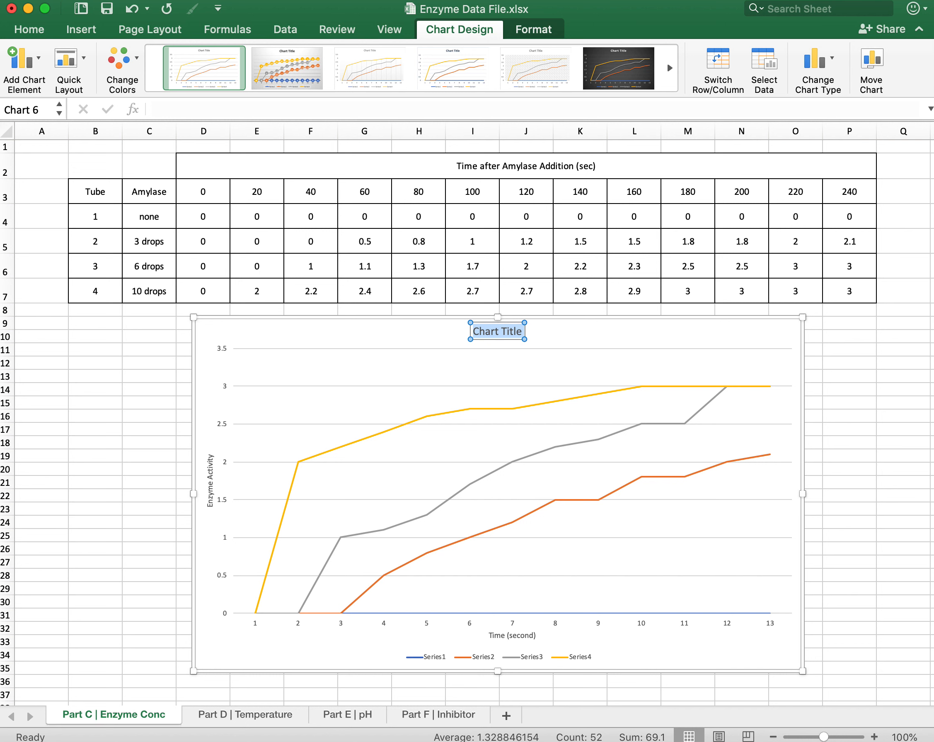
{"action": "type", "text": "E"}
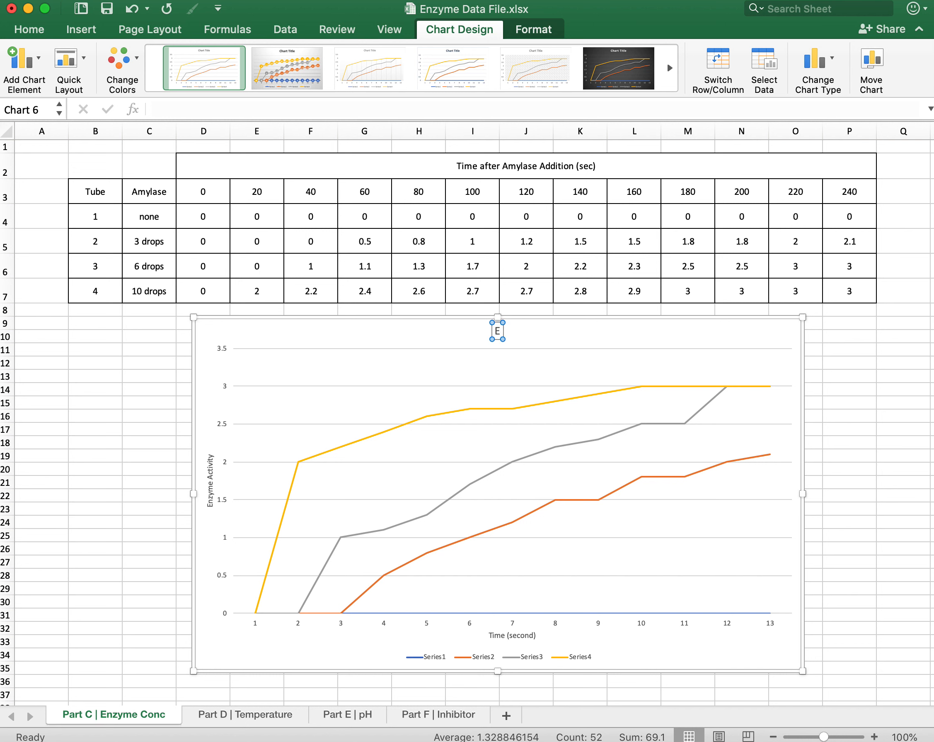
{"action": "type", "text": "nzyme A"}
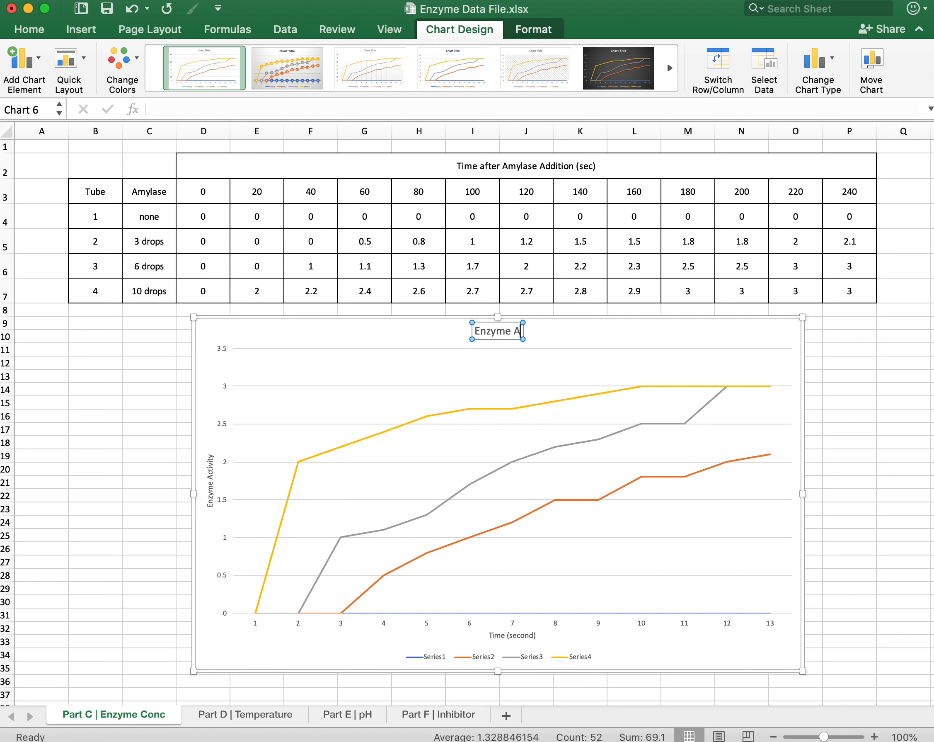
{"action": "type", "text": "ctivit"}
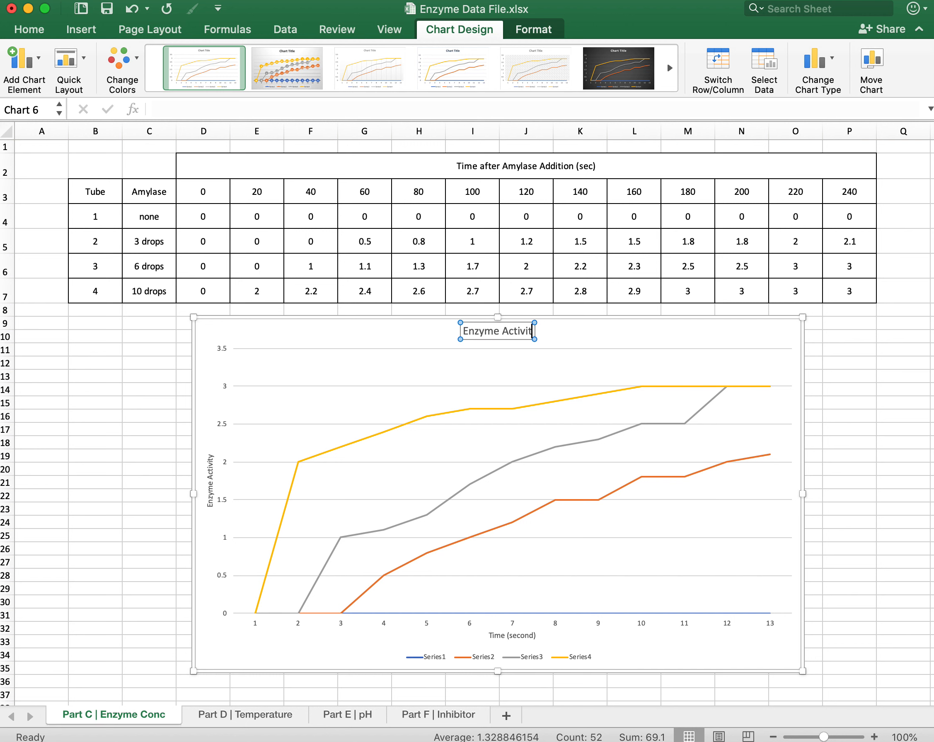
{"action": "type", "text": "y v"}
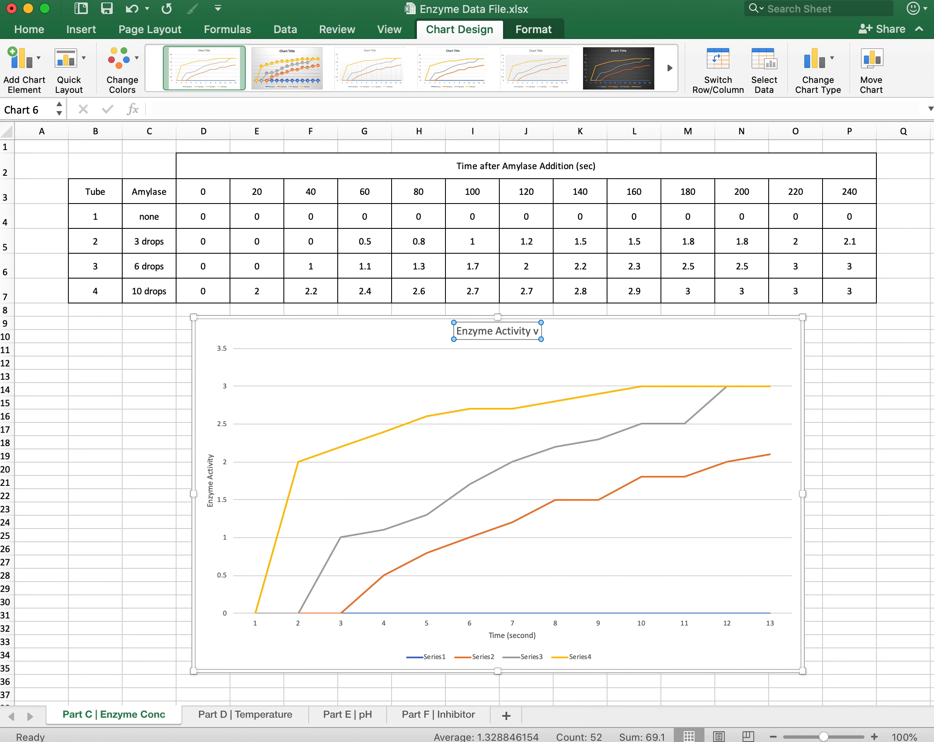
{"action": "type", "text": " Amylas"}
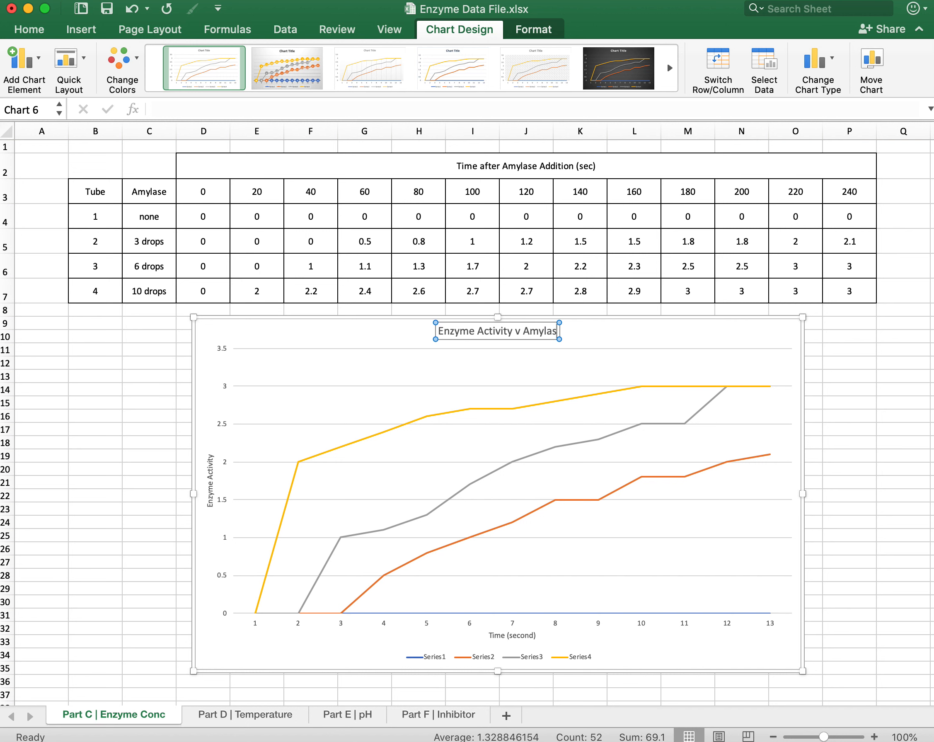
{"action": "type", "text": "e Conce"}
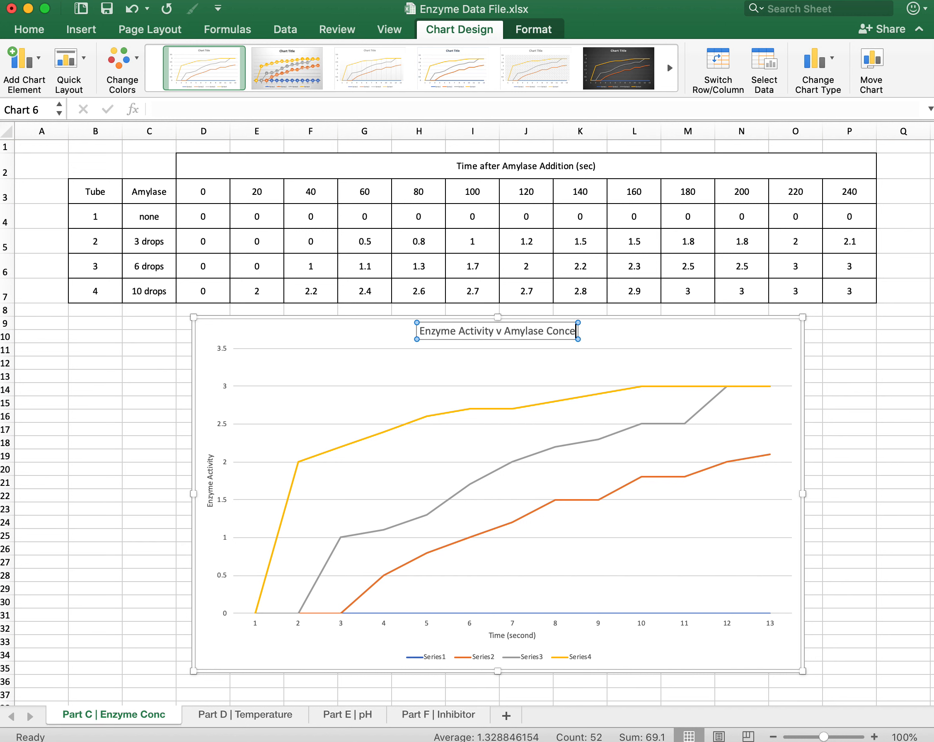
{"action": "type", "text": "ntration"}
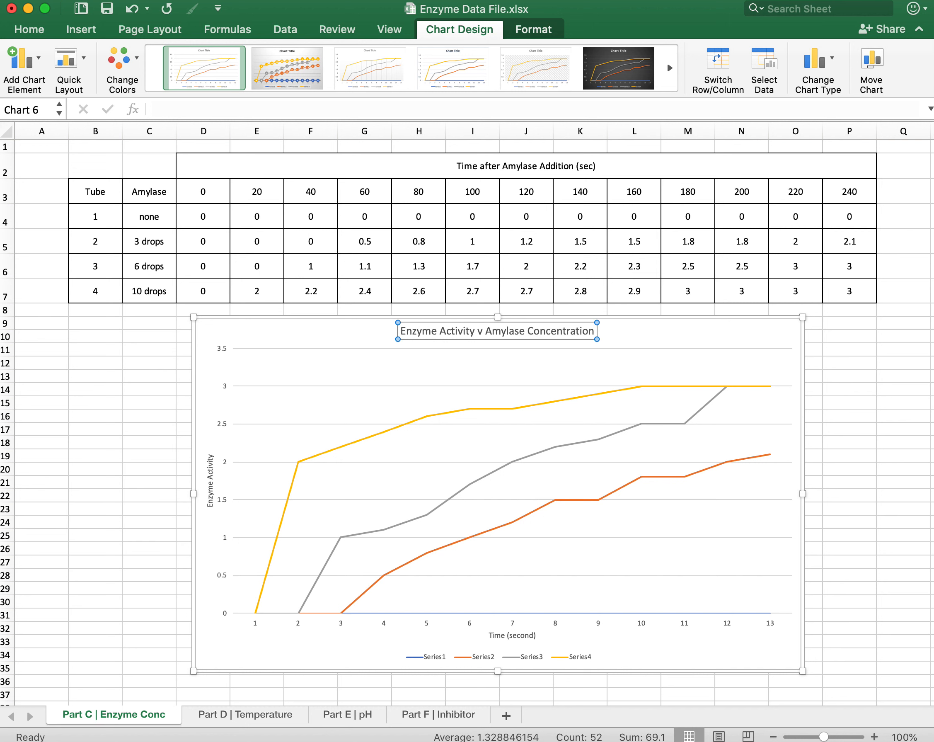
{"action": "type", "text": " Over Time"}
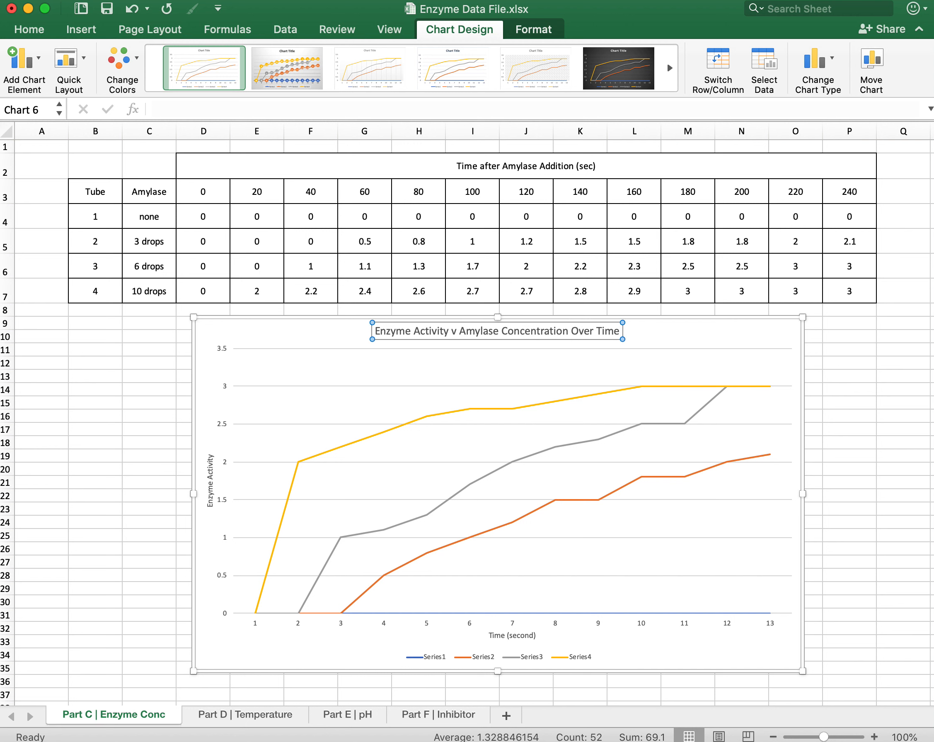
{"action": "left_click", "coordinate": [629, 336]}
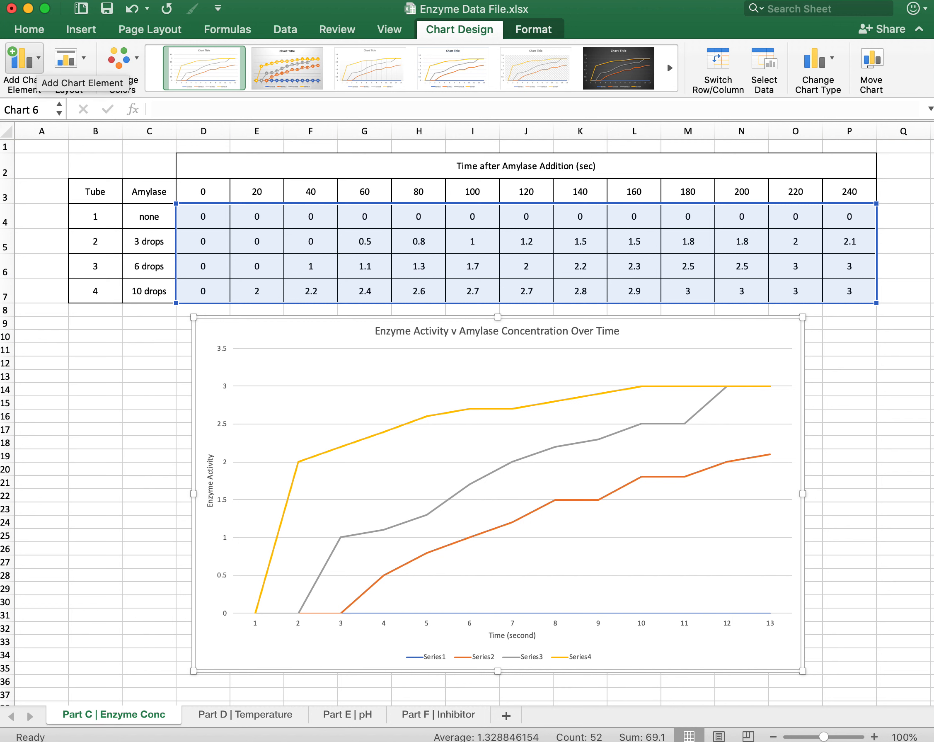
Place the chart's legend on the right side of the plot.
{"action": "left_click", "coordinate": [24, 58]}
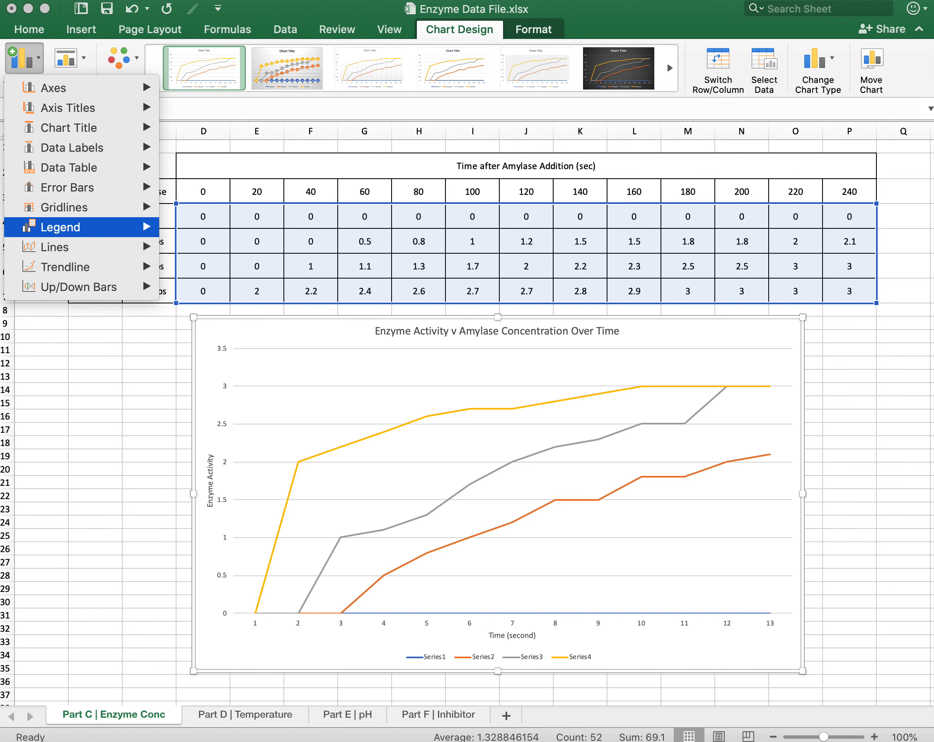
{"action": "mouse_move", "coordinate": [86, 226]}
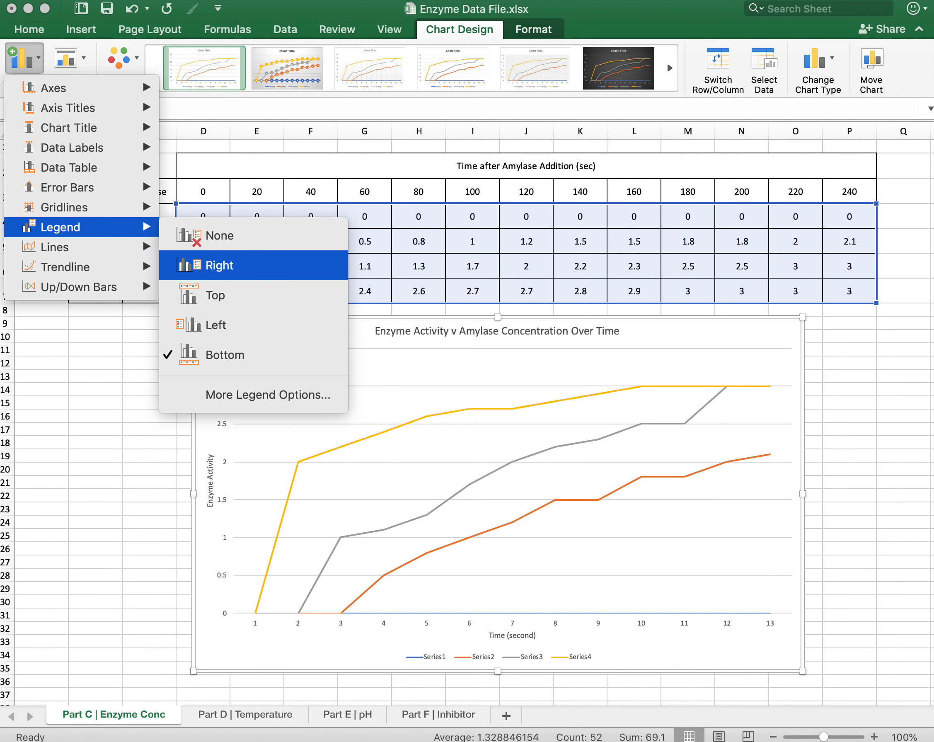
{"action": "left_click", "coordinate": [219, 265]}
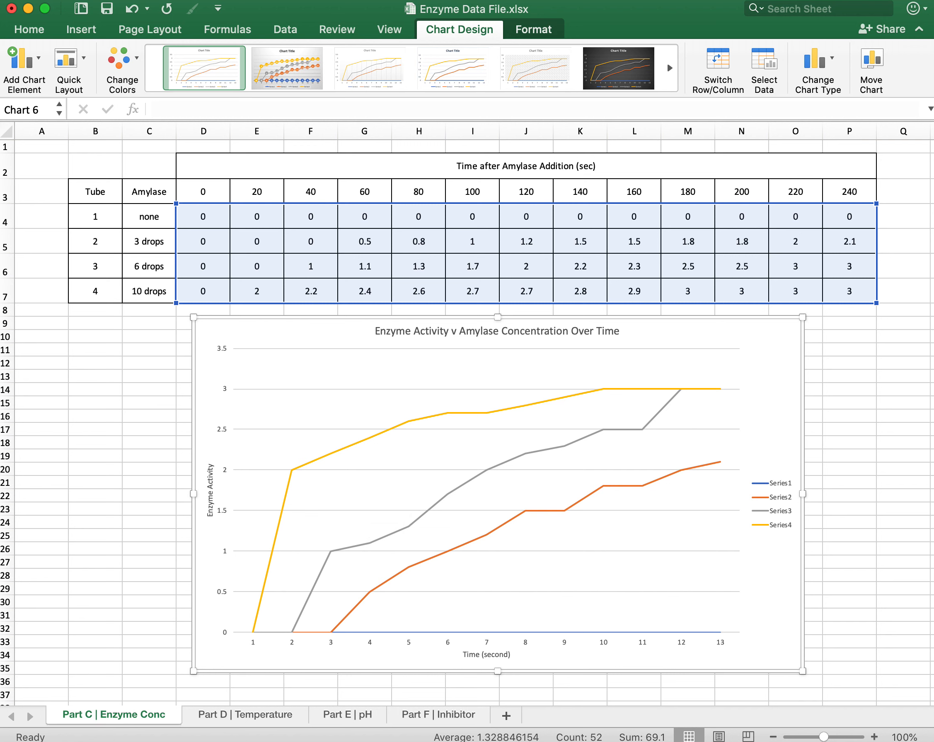
Open the chart's data source settings and name Series1 from the "none" amylase label in cell C4.
{"action": "left_click", "coordinate": [764, 61]}
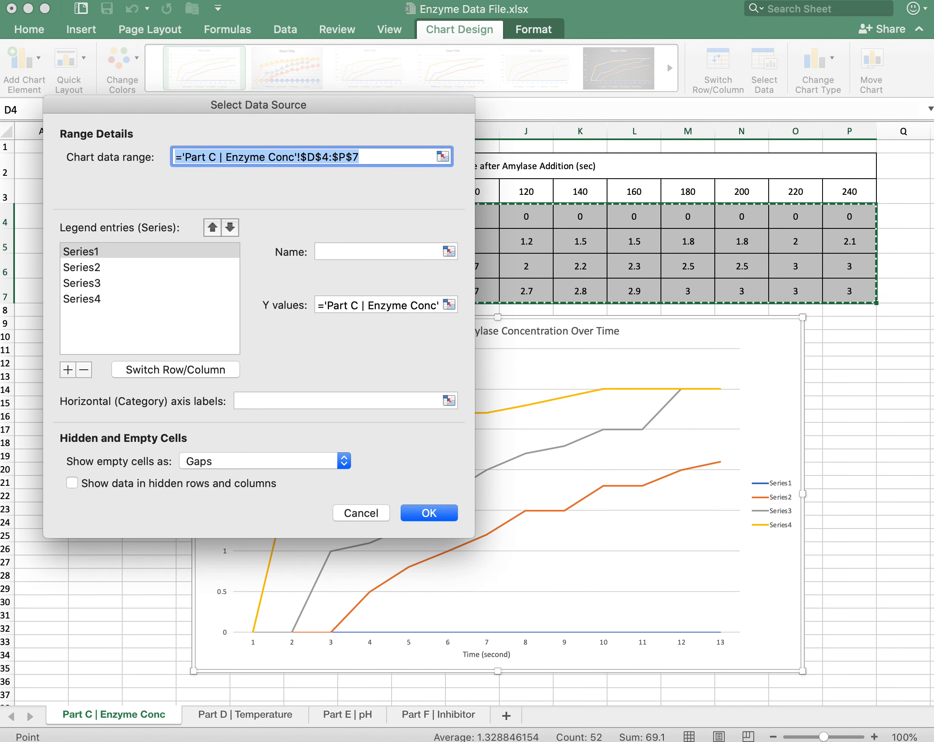
{"action": "key", "text": "Tab"}
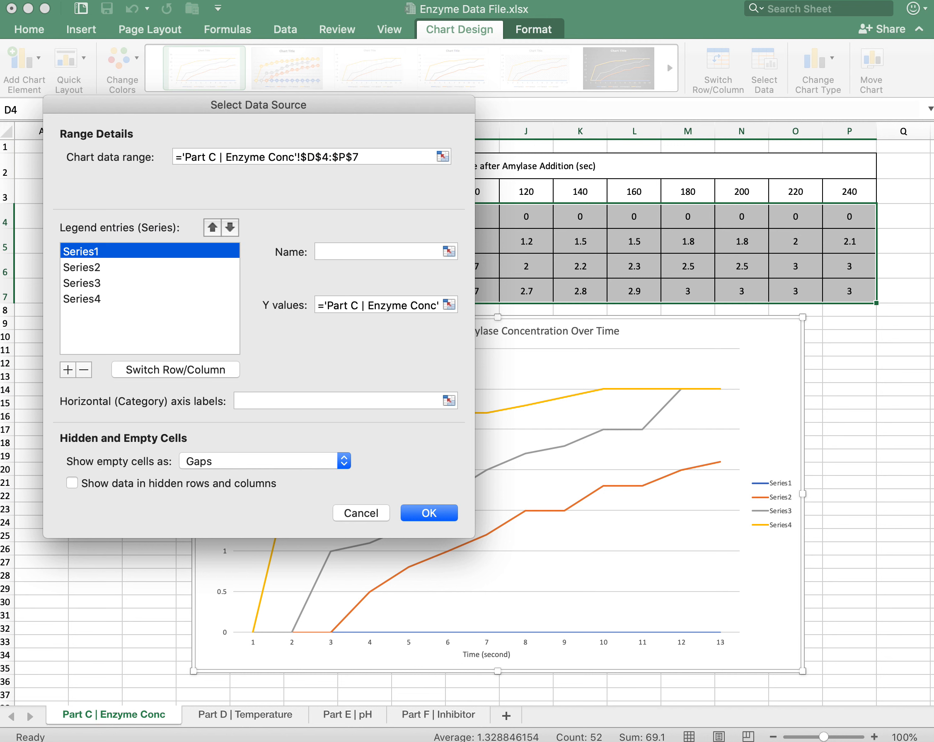
{"action": "key", "text": "Down"}
{"action": "key", "text": "Down"}
{"action": "key", "text": "Down"}
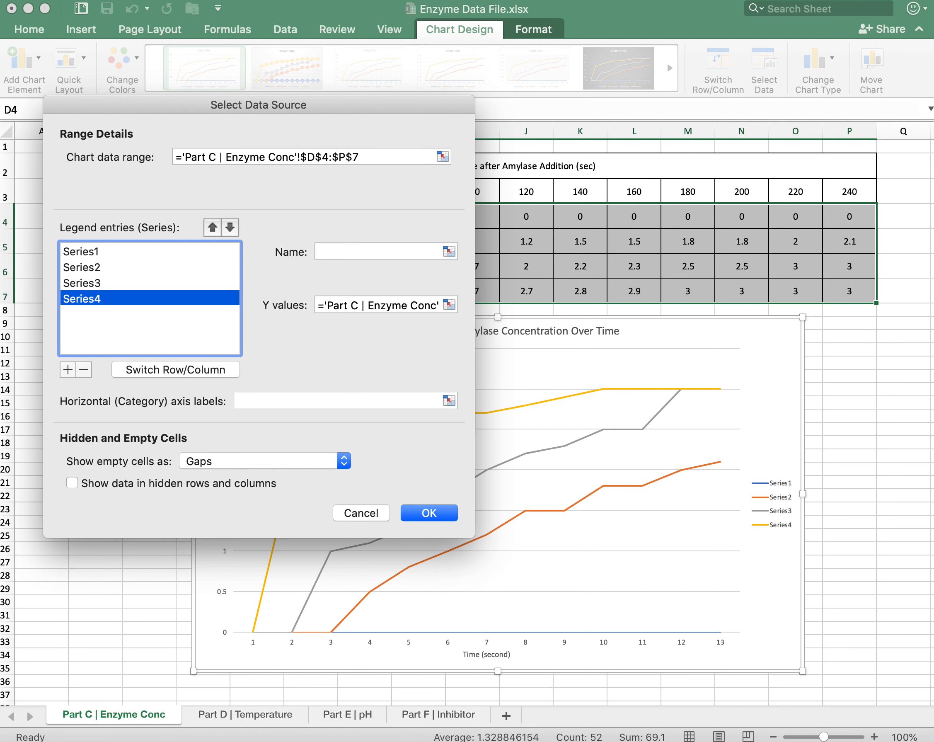
{"action": "left_click", "coordinate": [81, 252]}
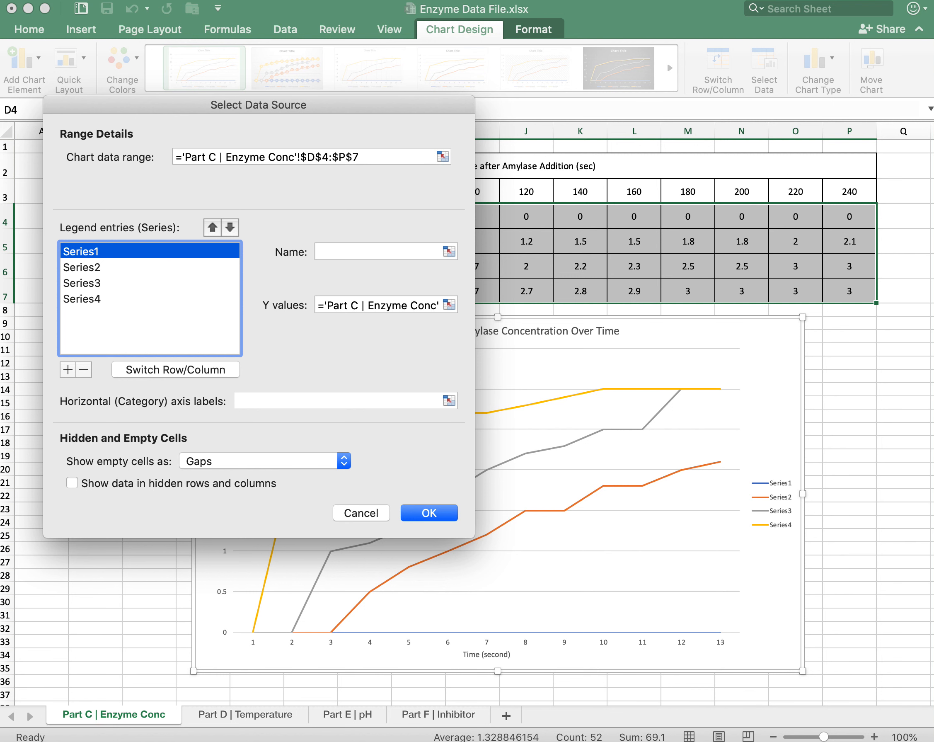
{"action": "left_click", "coordinate": [449, 251]}
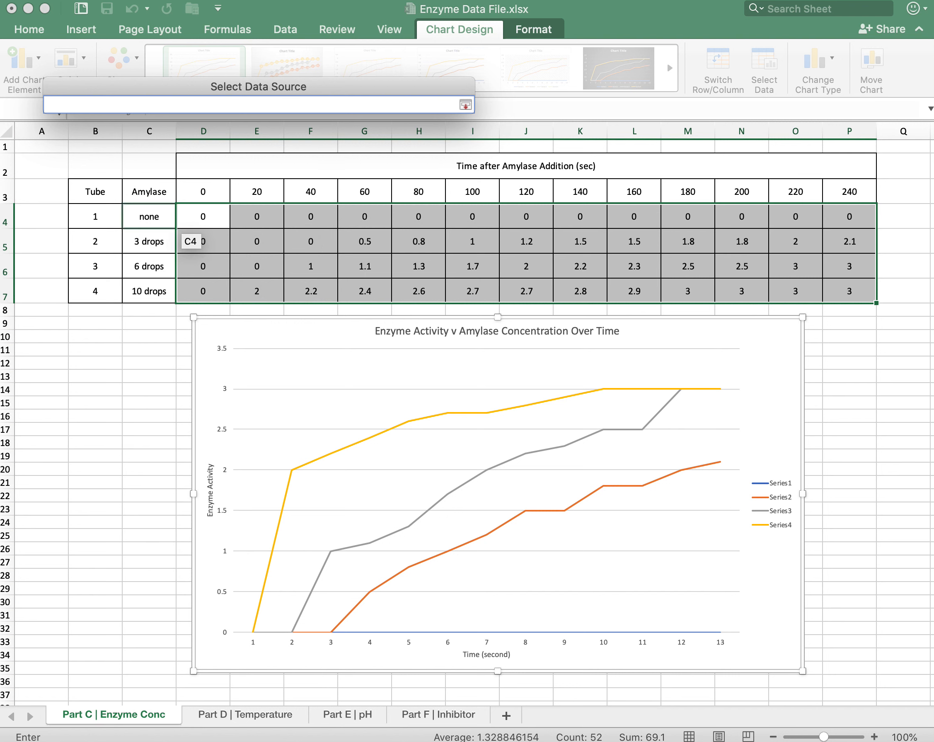
{"action": "left_click", "coordinate": [172, 225]}
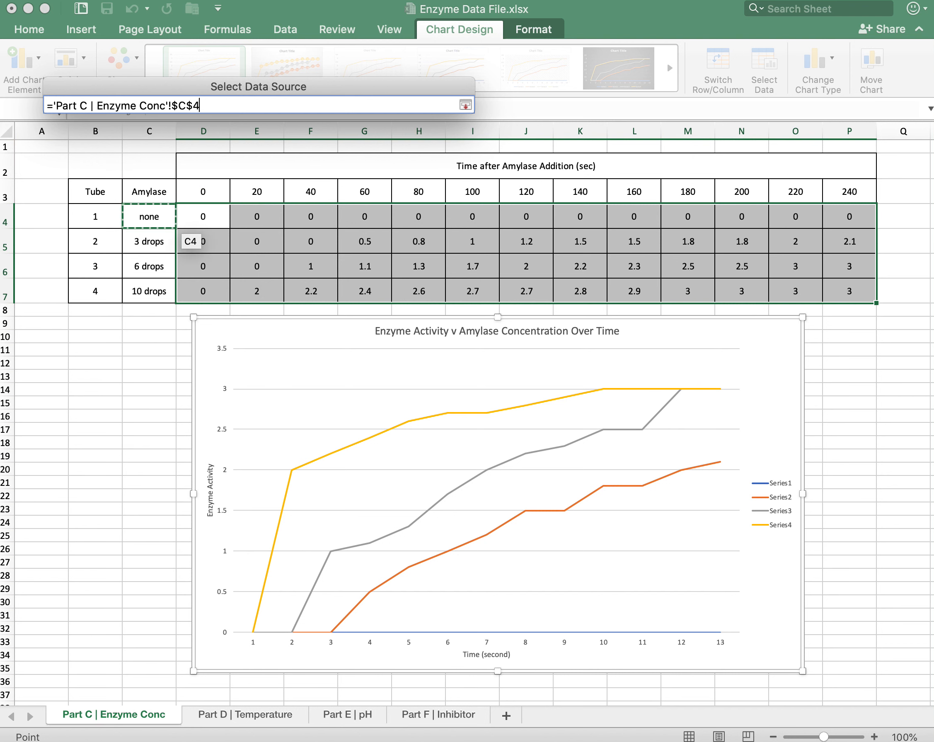
{"action": "left_click", "coordinate": [465, 105]}
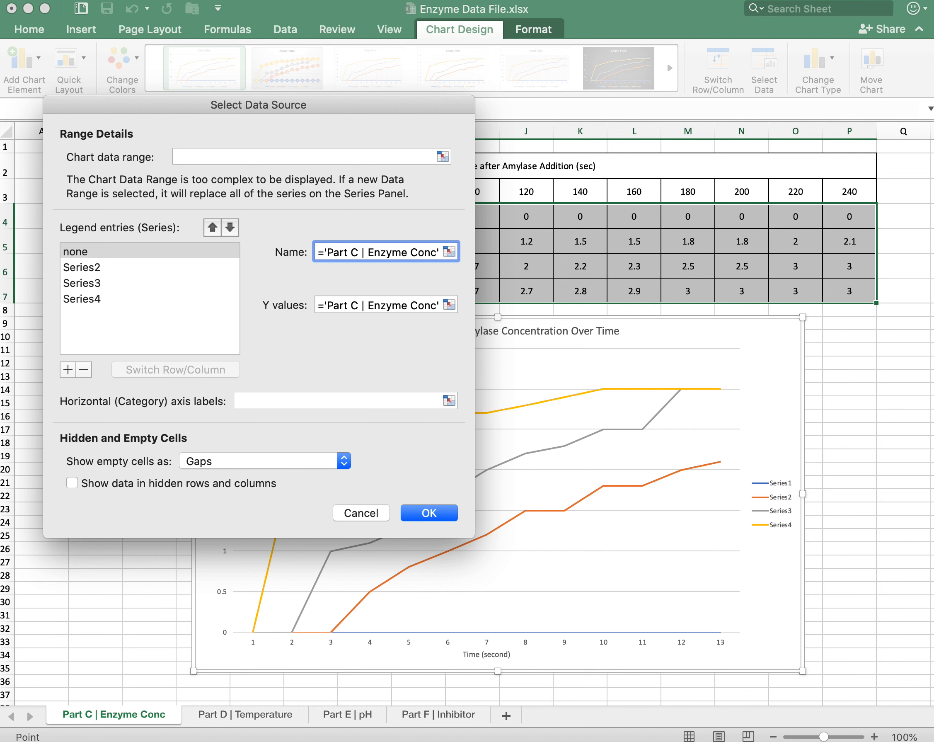
Name Series2 from the "3 drops" amylase label in cell C5.
{"action": "left_click", "coordinate": [81, 267]}
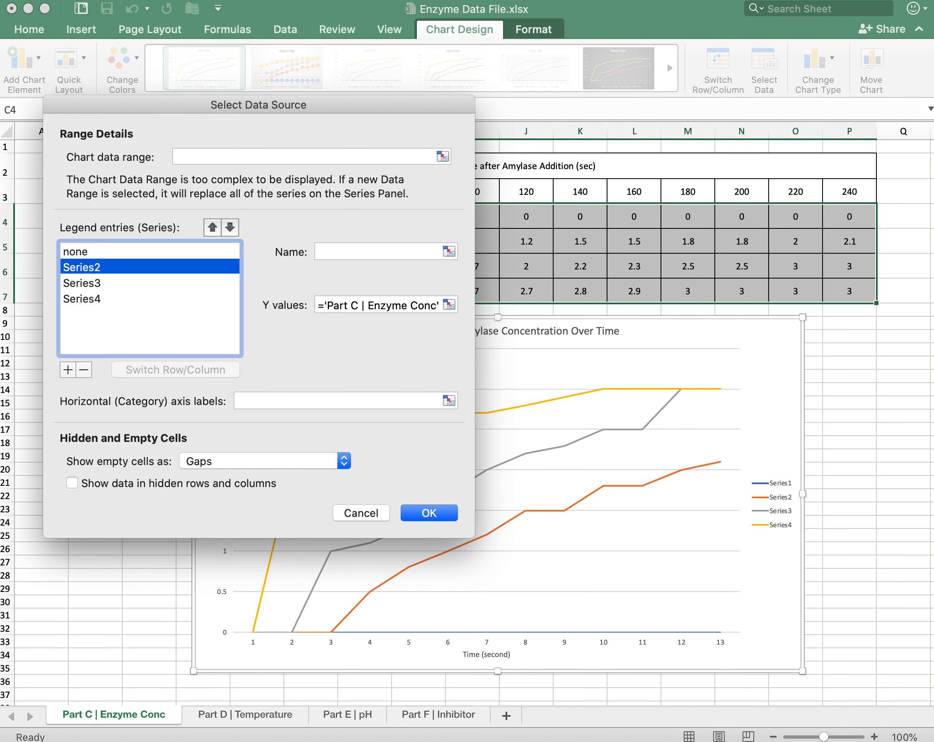
{"action": "left_click", "coordinate": [449, 251]}
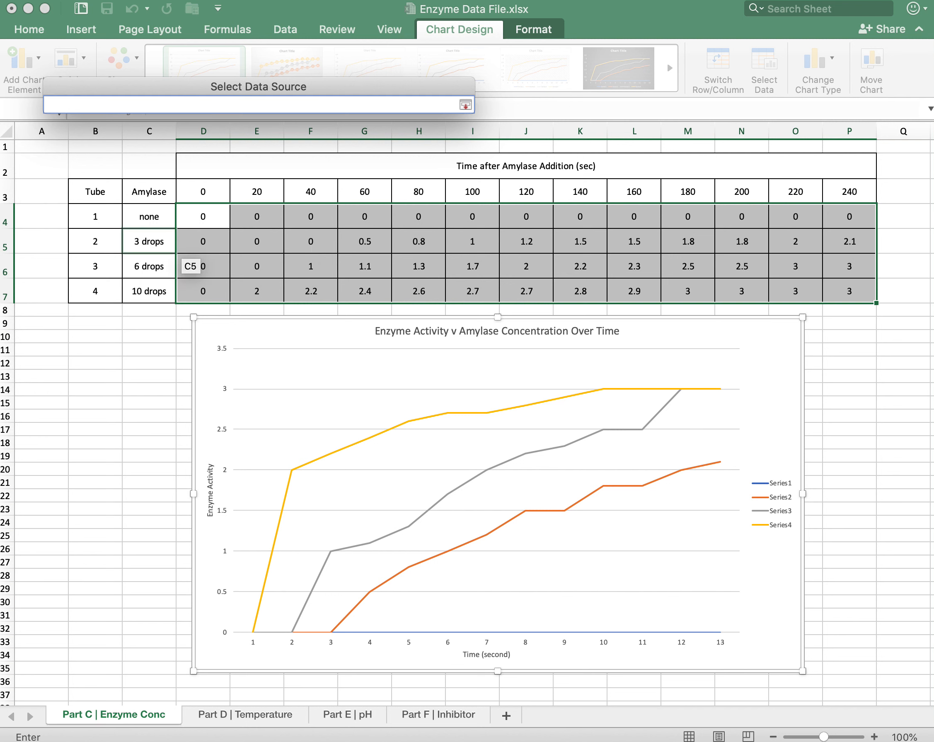
{"action": "left_click", "coordinate": [148, 243]}
{"action": "left_click", "coordinate": [466, 105]}
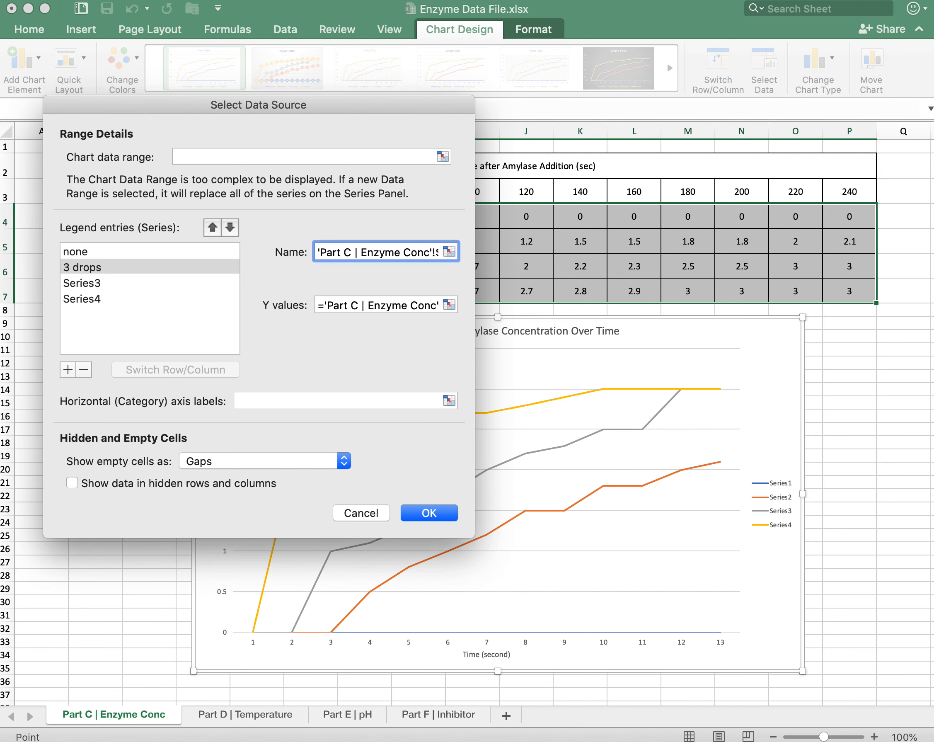
Name Series3 from the "6 drops" amylase label in cell C6.
{"action": "left_click", "coordinate": [82, 283]}
{"action": "left_click", "coordinate": [449, 251]}
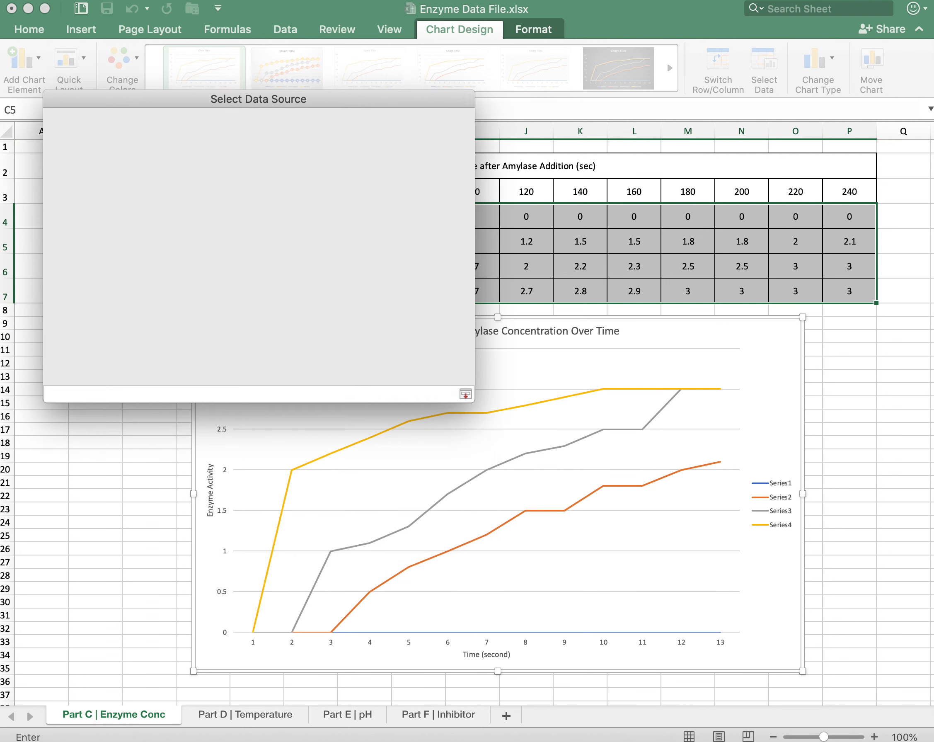
{"action": "left_click", "coordinate": [169, 271]}
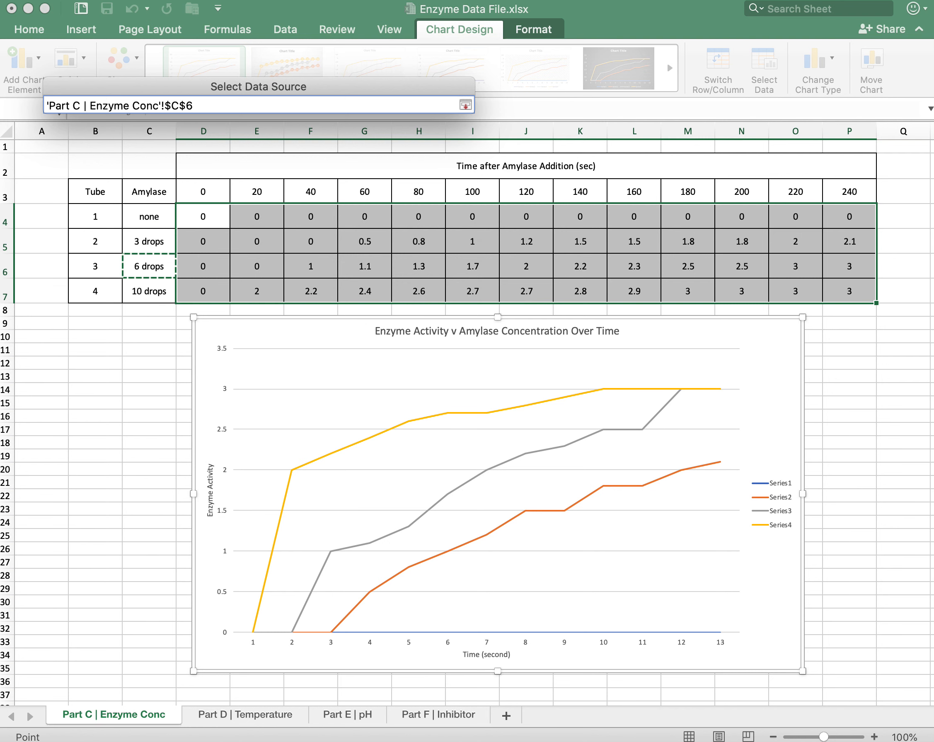
{"action": "left_click", "coordinate": [465, 105]}
Name Series4 from the "10 drops" amylase label in cell C7.
{"action": "left_click", "coordinate": [81, 298]}
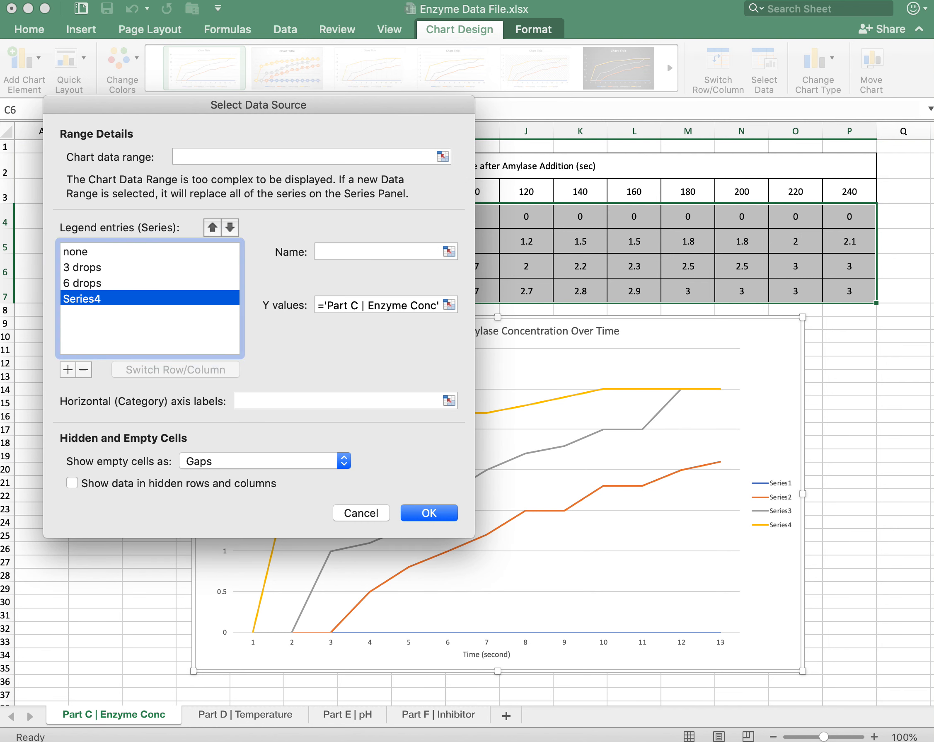
{"action": "left_click", "coordinate": [449, 251]}
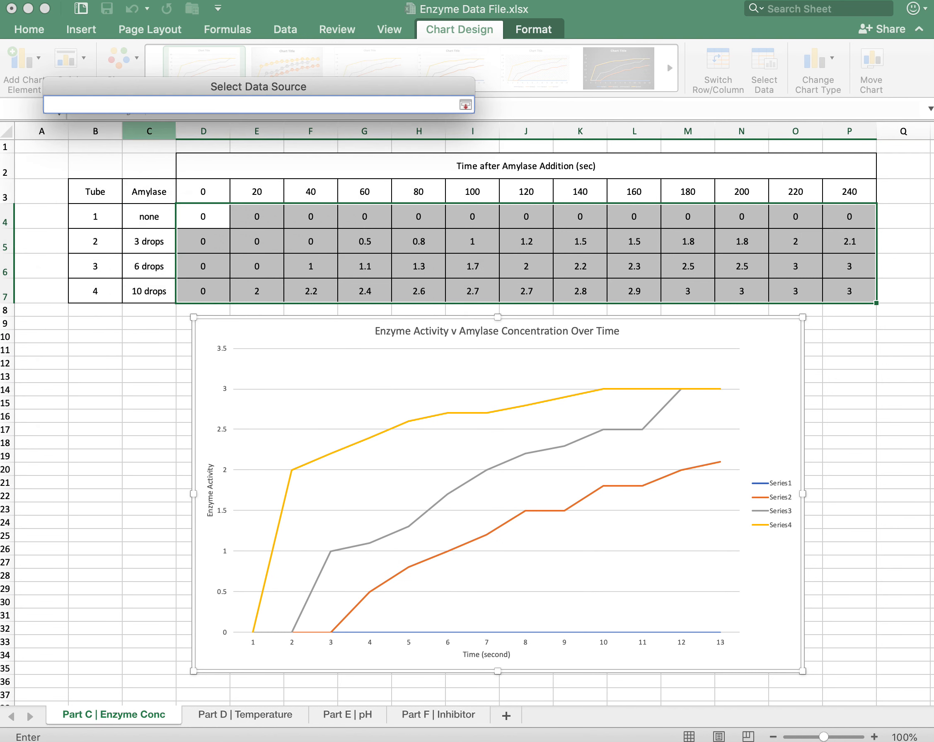
{"action": "left_click", "coordinate": [173, 298]}
{"action": "key", "text": "Return"}
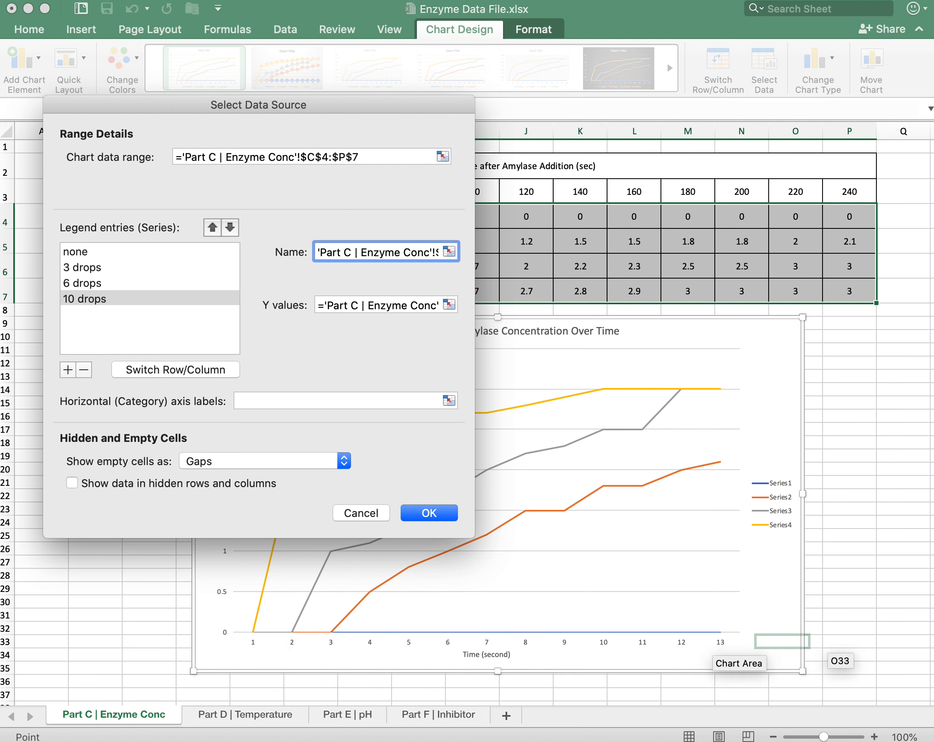
Set the horizontal category axis labels to the time values in D3:P3 and apply the data source changes.
{"action": "left_click_drag", "start_coordinate": [408, 105], "coordinate": [548, 244]}
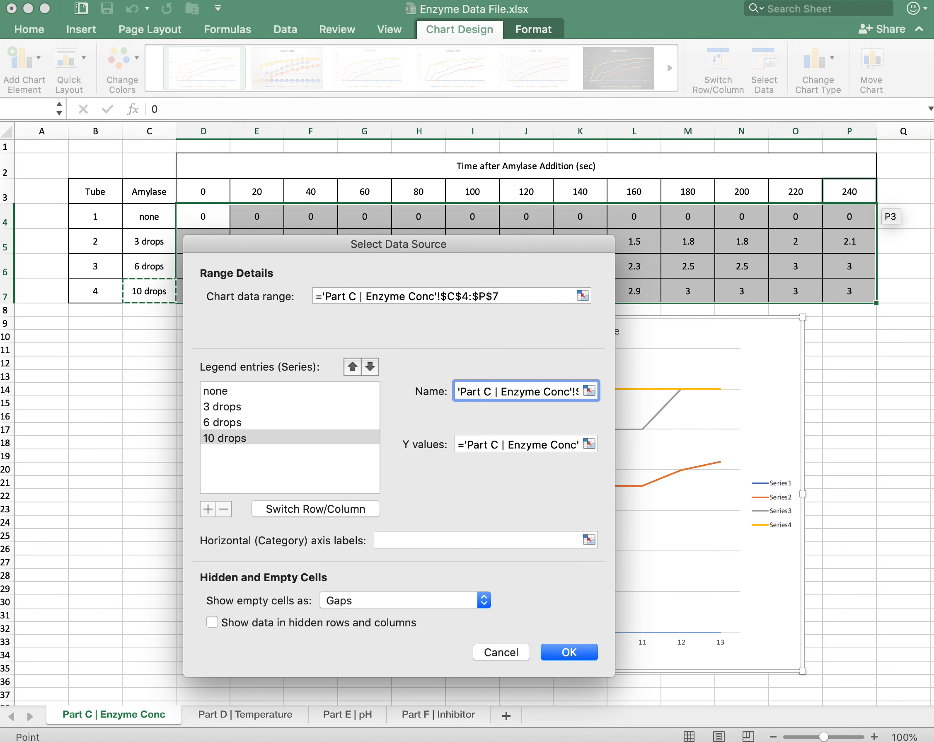
{"action": "left_click_drag", "start_coordinate": [574, 244], "coordinate": [411, 91]}
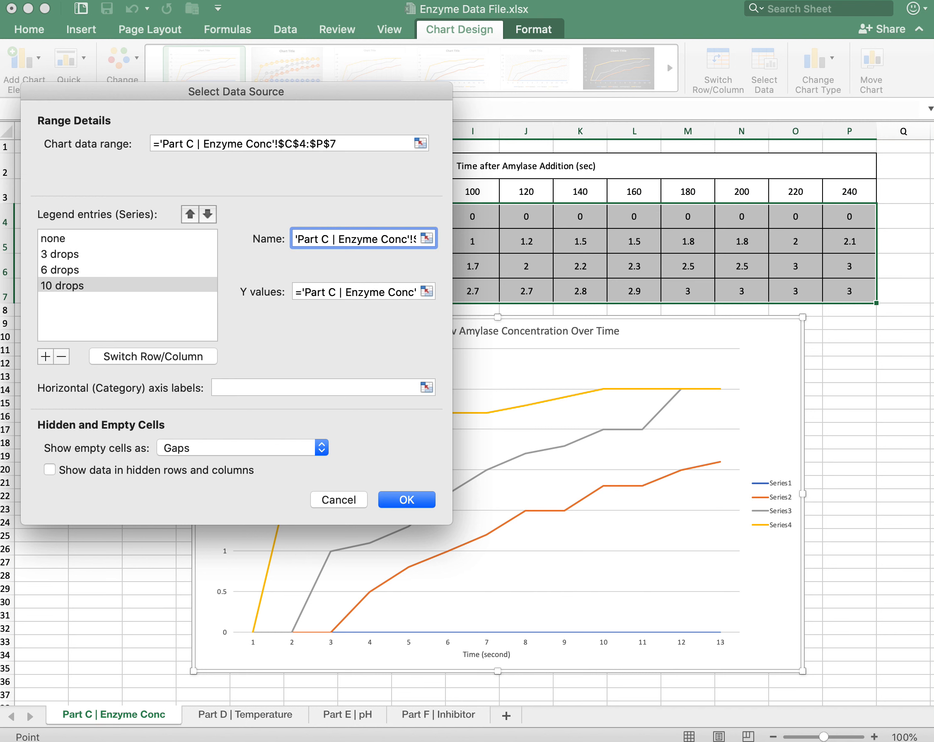
{"action": "left_click", "coordinate": [426, 387]}
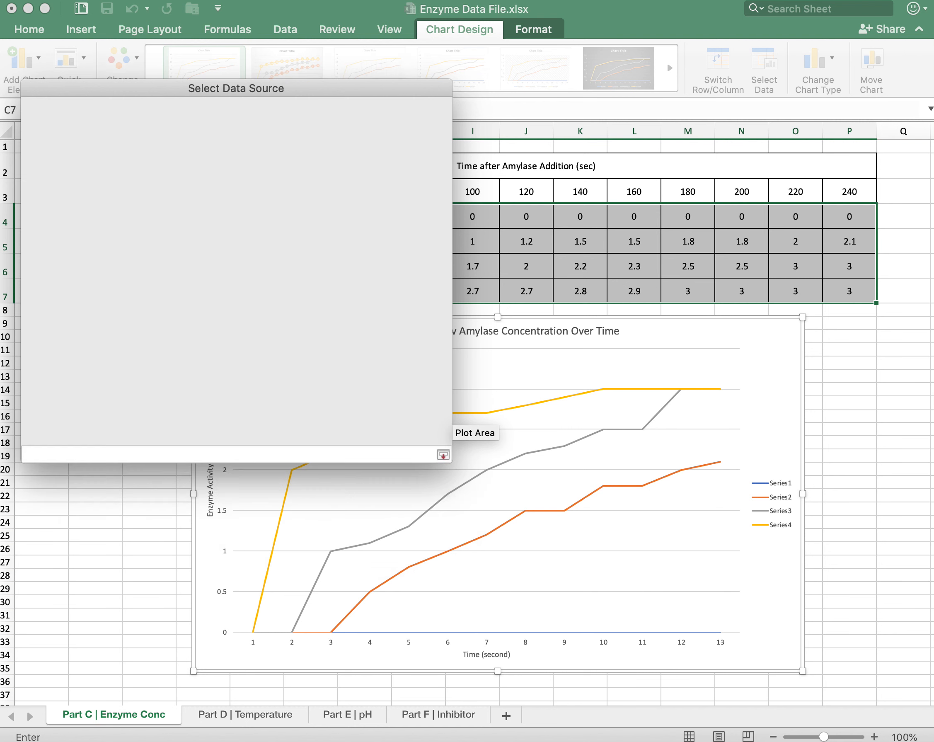
{"action": "left_click_drag", "start_coordinate": [223, 198], "coordinate": [850, 193]}
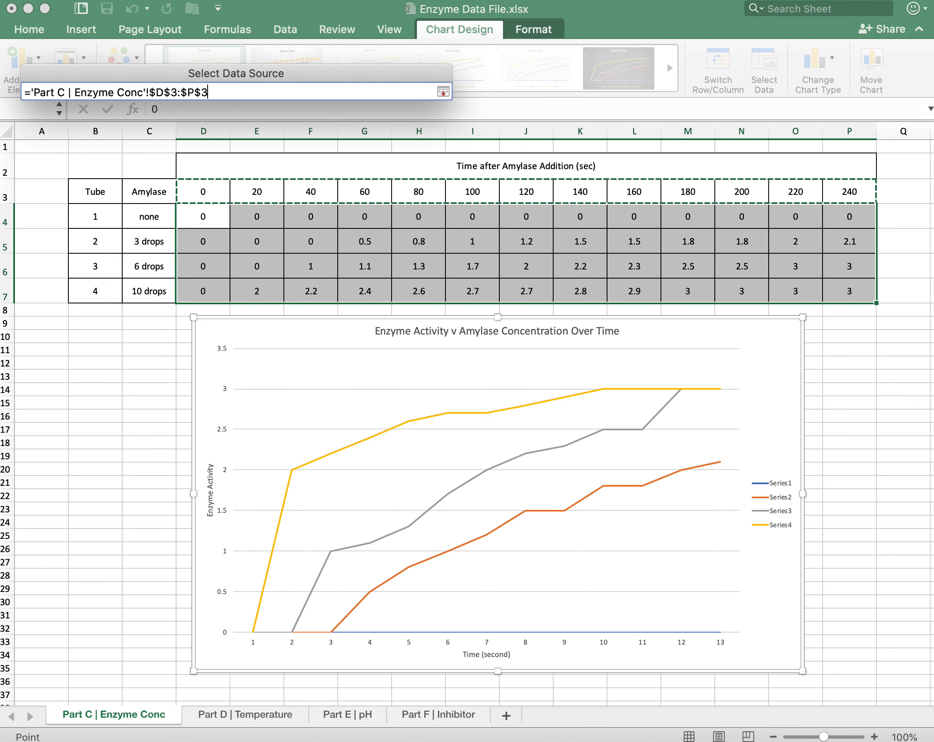
{"action": "left_click", "coordinate": [443, 91]}
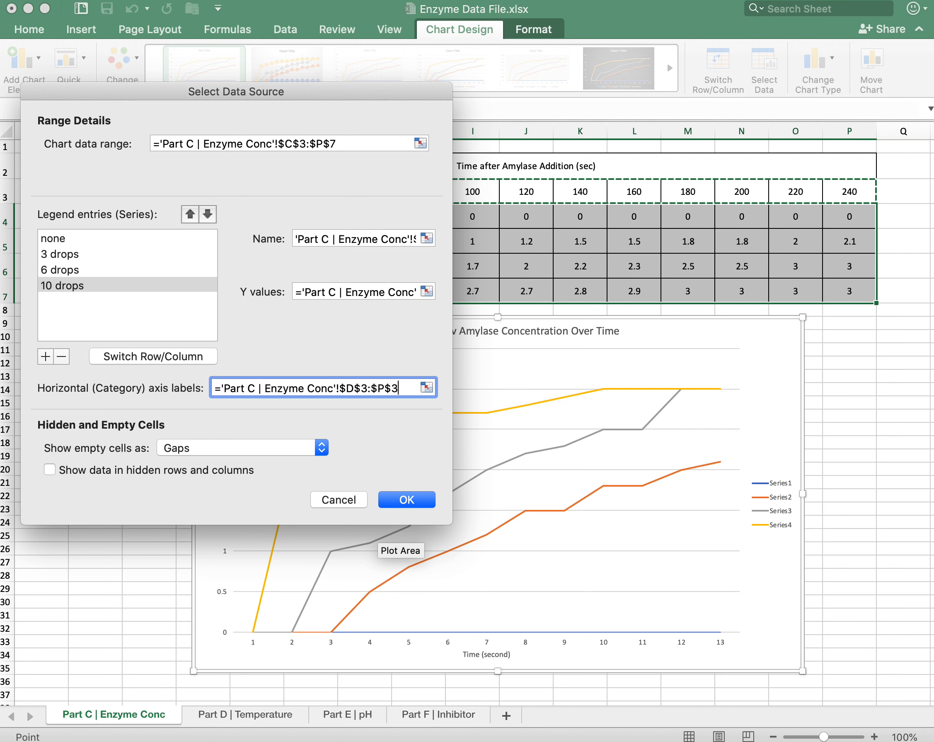
{"action": "key", "text": "Return"}
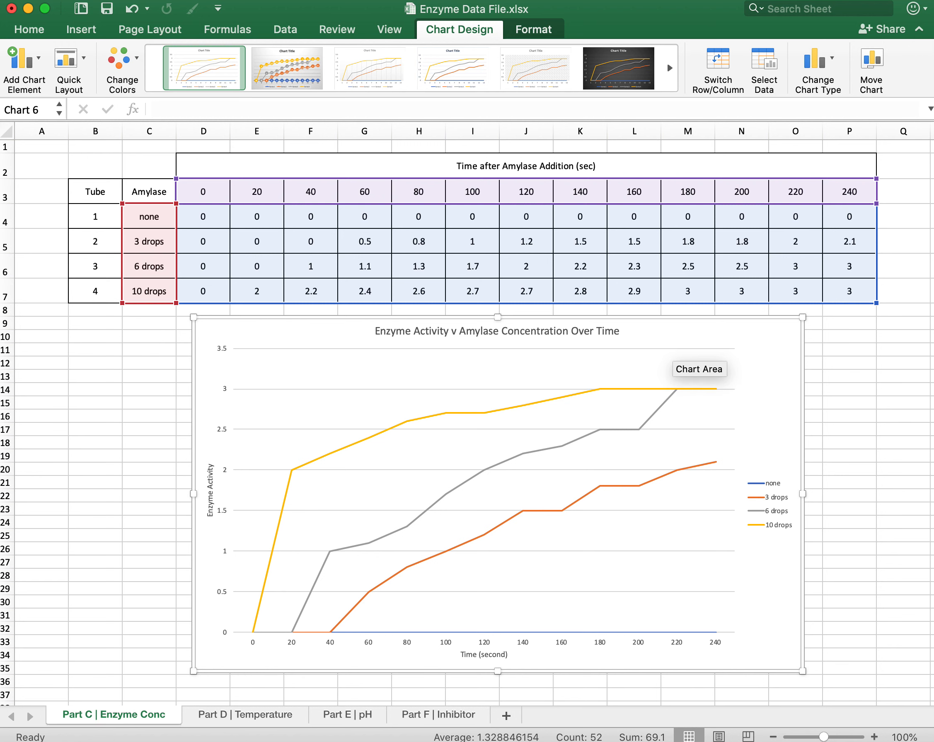
Save the chart as a PDF picture named Graph1 on the Desktop.
{"action": "scroll", "coordinate": [672, 364], "scroll_direction": "down", "scroll_amount": 2}
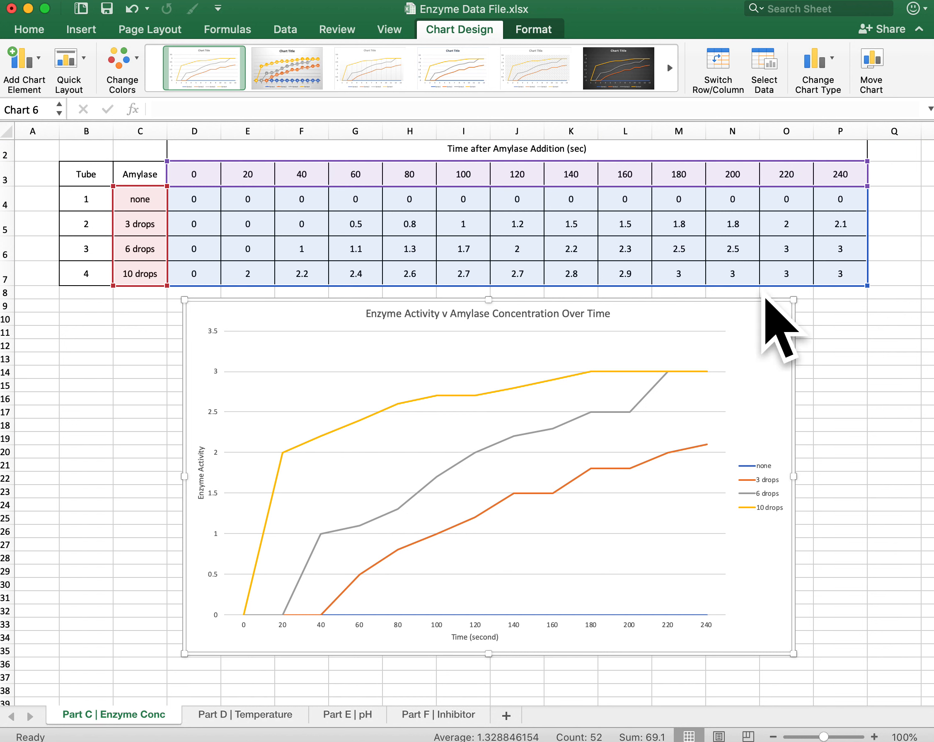
{"action": "right_click", "coordinate": [754, 342]}
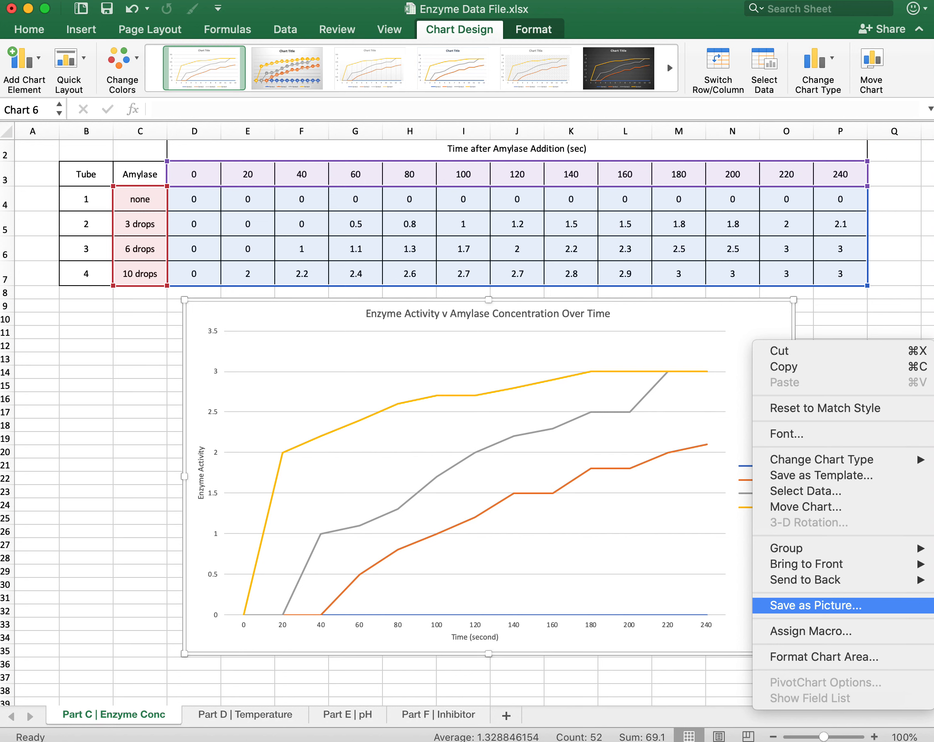
{"action": "left_click", "coordinate": [816, 605]}
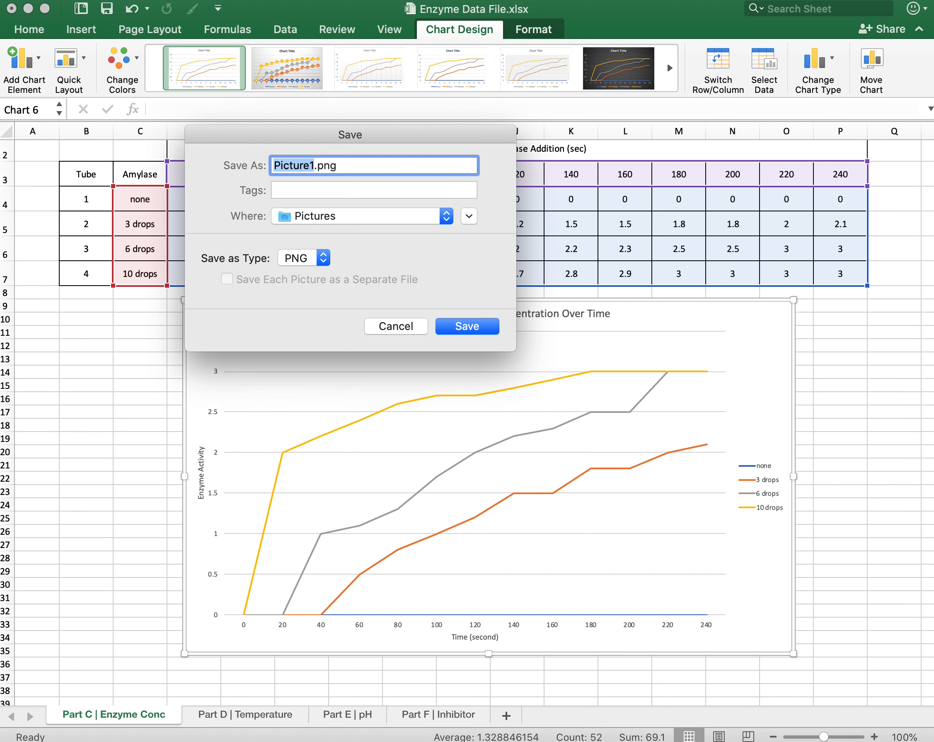
{"action": "left_click", "coordinate": [323, 257]}
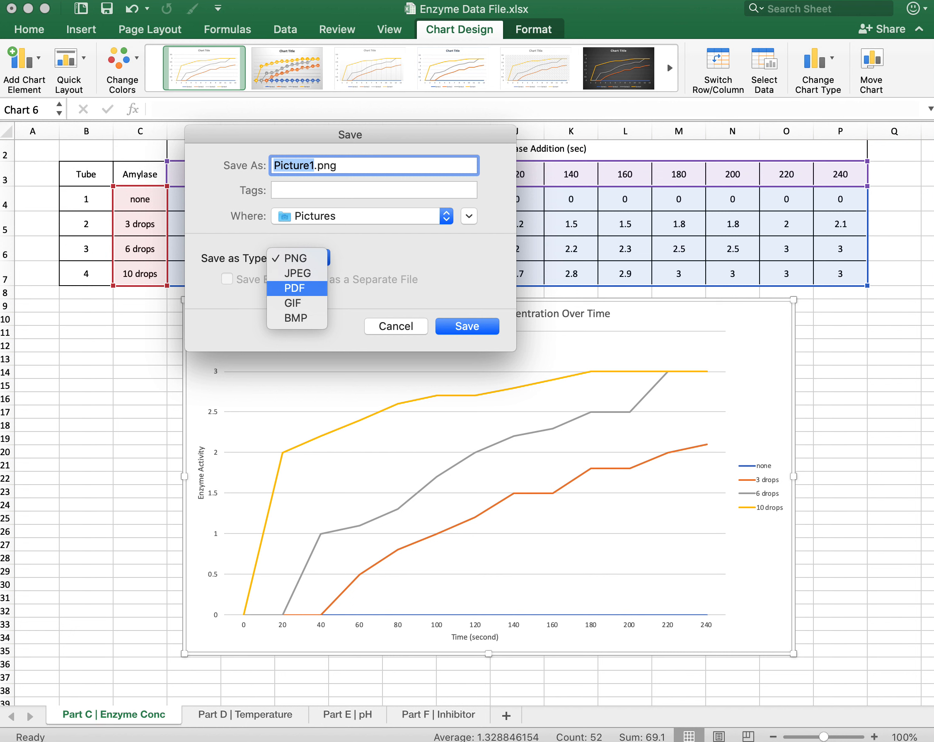
{"action": "left_click", "coordinate": [295, 288]}
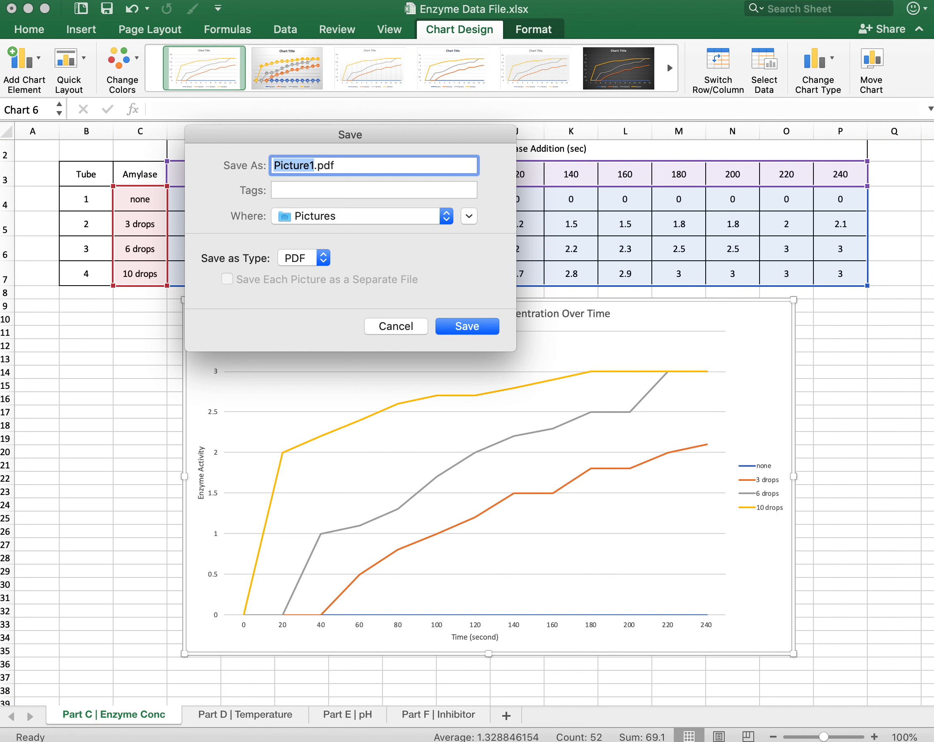
{"action": "type", "text": "G"}
{"action": "type", "text": "h"}
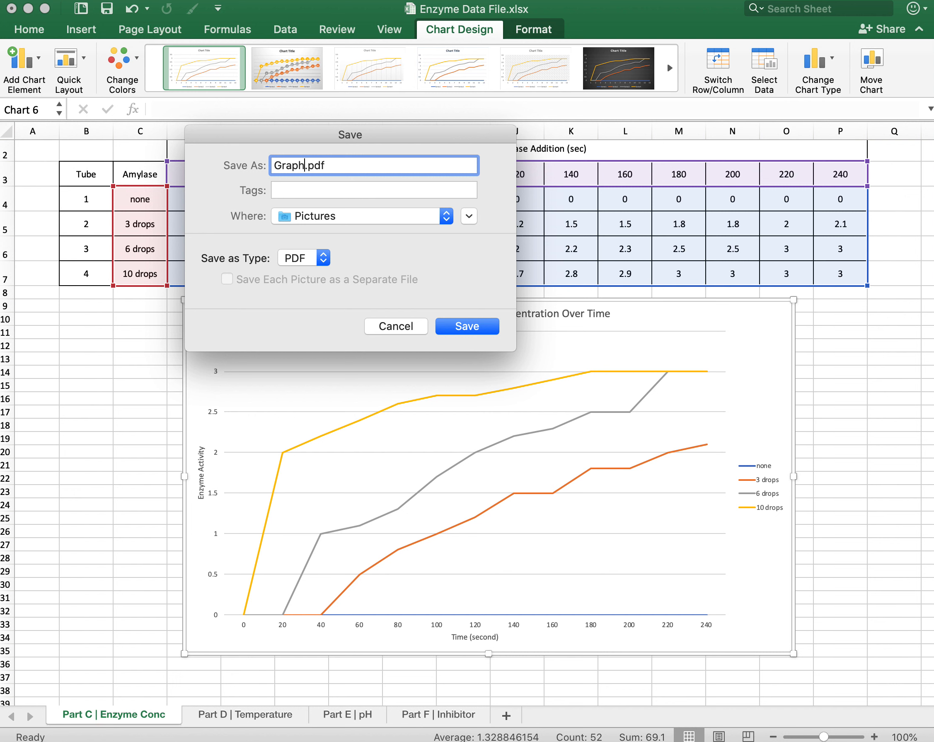
{"action": "type", "text": "1"}
{"action": "left_click", "coordinate": [446, 216]}
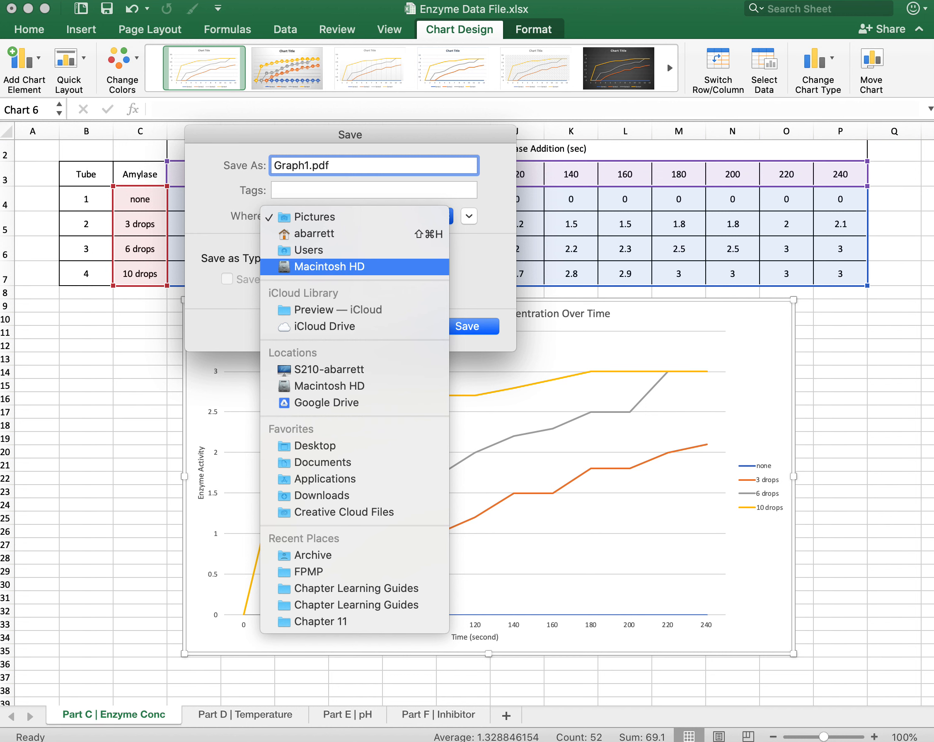
{"action": "left_click", "coordinate": [315, 445]}
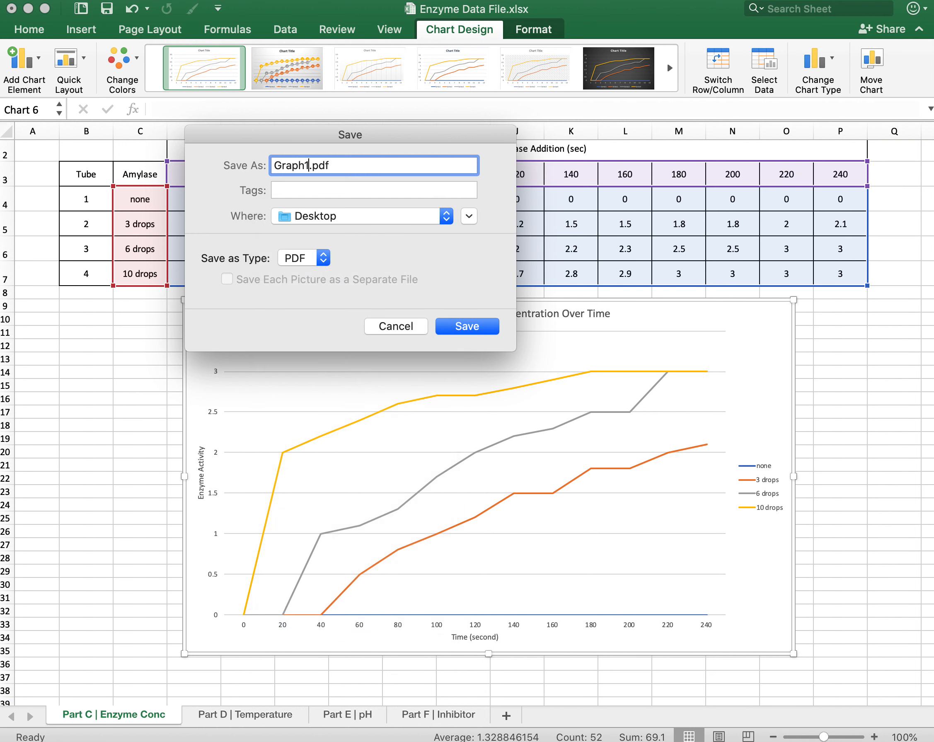
{"action": "key", "text": "Return"}
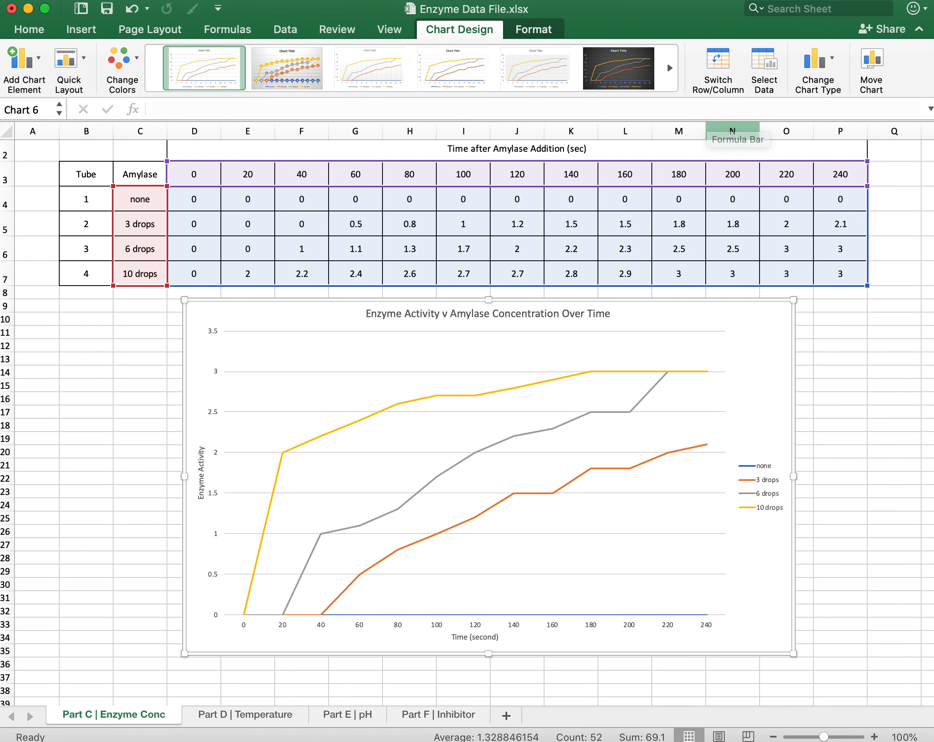
Open the exported Graph1.pdf from the Desktop to check the chart, close it and return to the workbook.
{"action": "left_click_drag", "start_coordinate": [677, 9], "coordinate": [69, 0]}
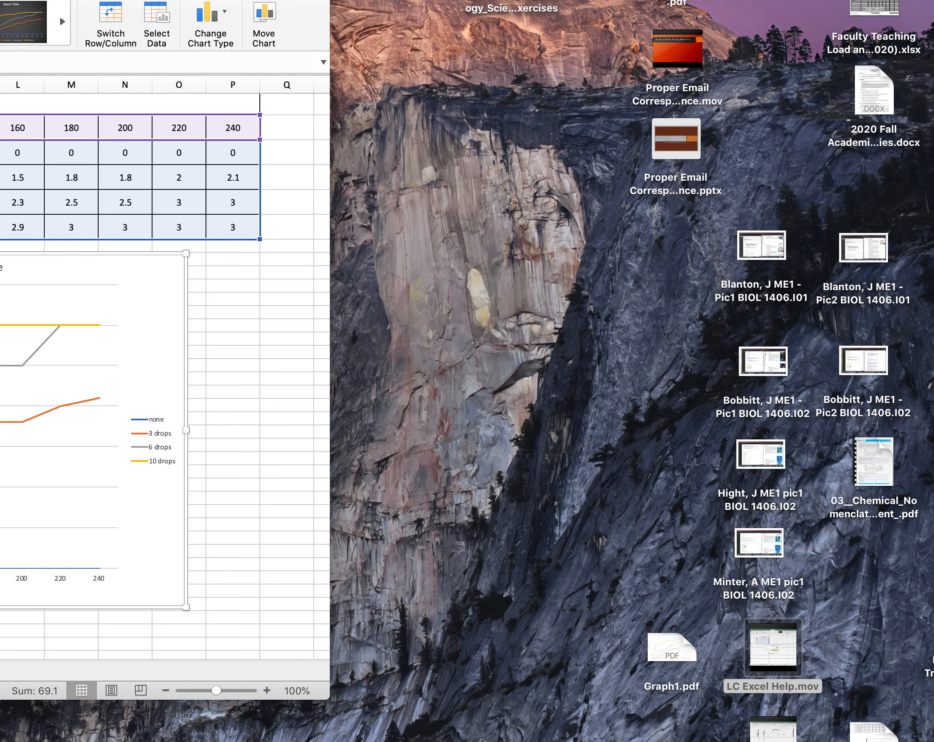
{"action": "double_click", "coordinate": [671, 648]}
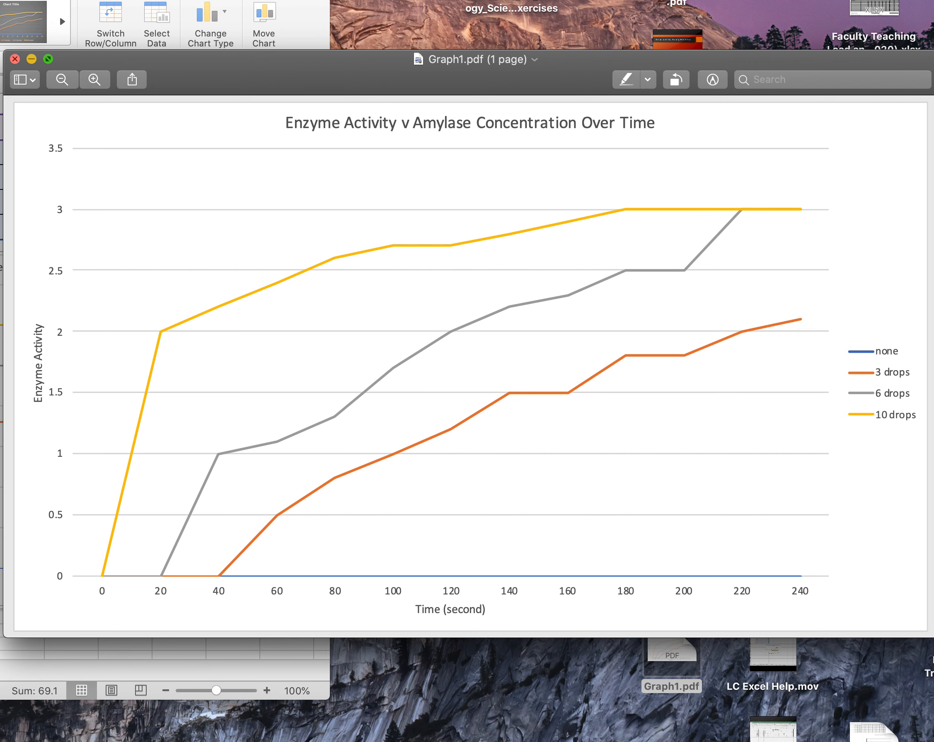
{"action": "left_click", "coordinate": [15, 59]}
{"action": "left_click_drag", "start_coordinate": [65, 0], "coordinate": [663, 47]}
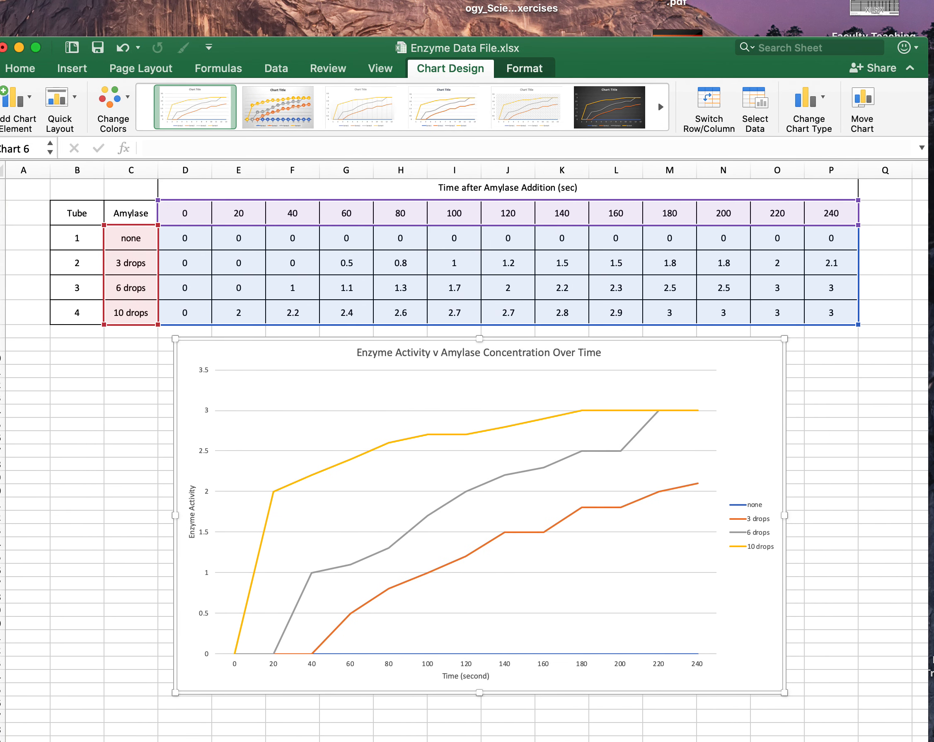
Save the chart as a JPEG picture named graph1 on the Desktop.
{"action": "right_click", "coordinate": [733, 421]}
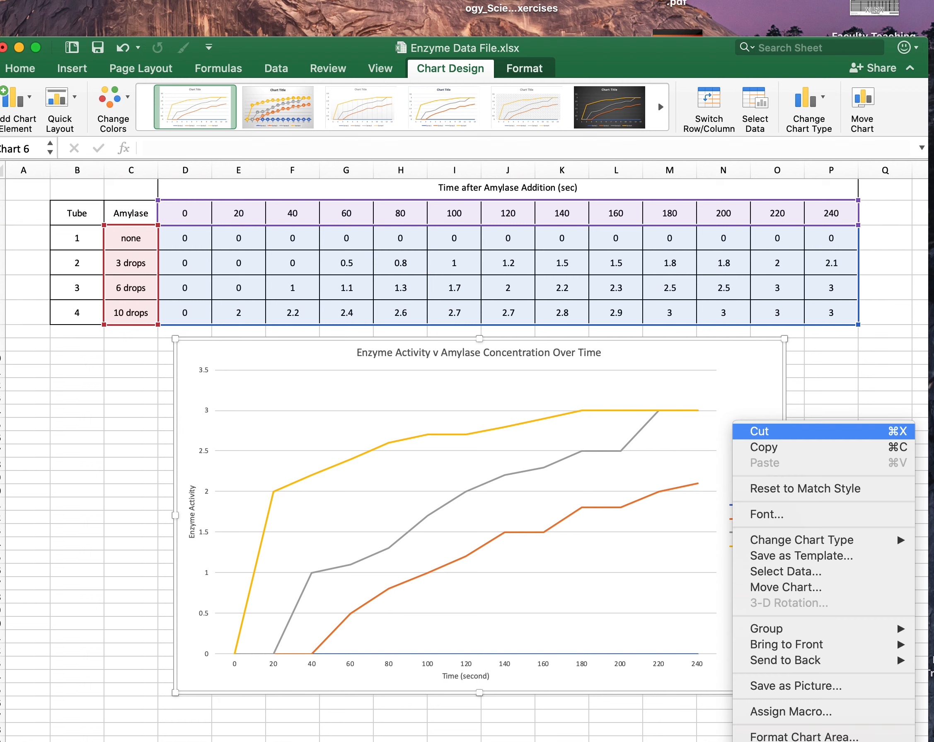
{"action": "left_click", "coordinate": [796, 685]}
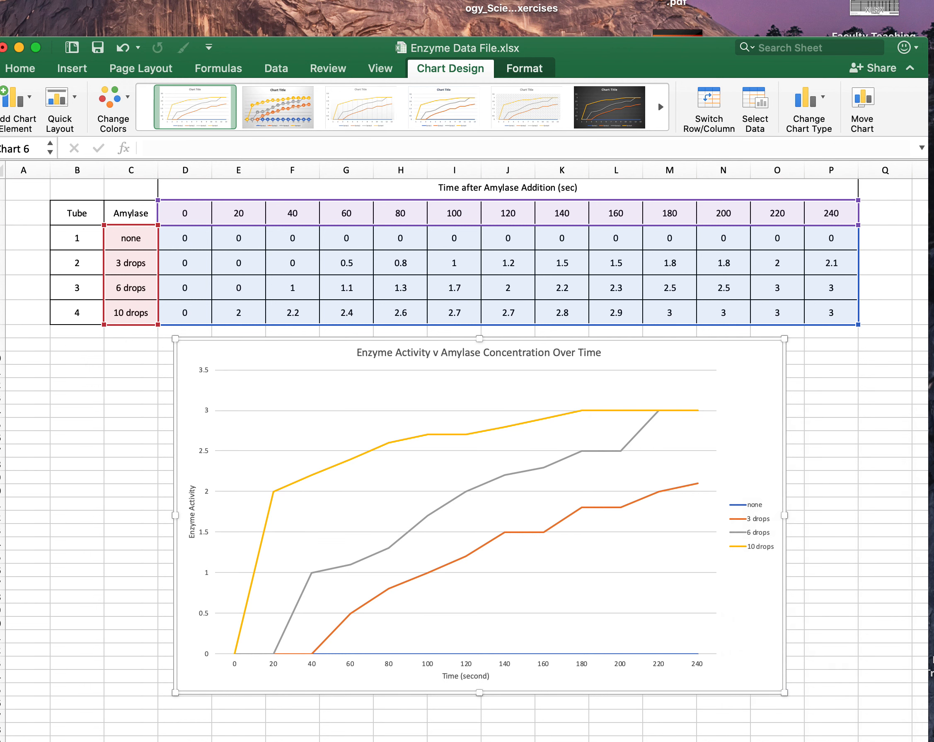
{"action": "left_click_drag", "start_coordinate": [65, 10], "coordinate": [412, 111]}
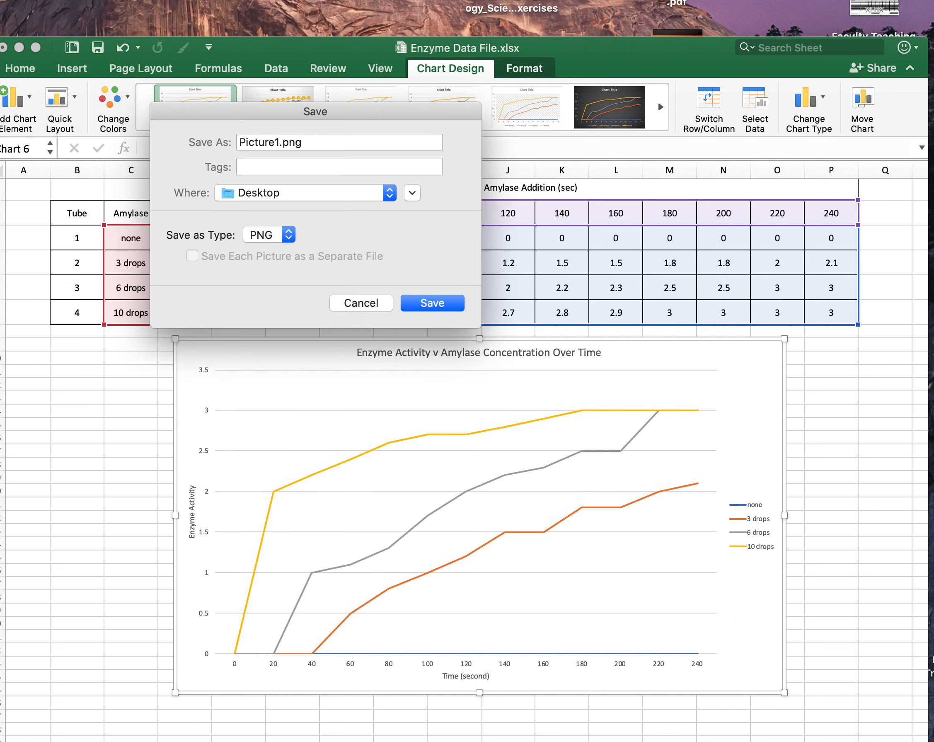
{"action": "left_click", "coordinate": [269, 235]}
{"action": "left_click", "coordinate": [263, 249]}
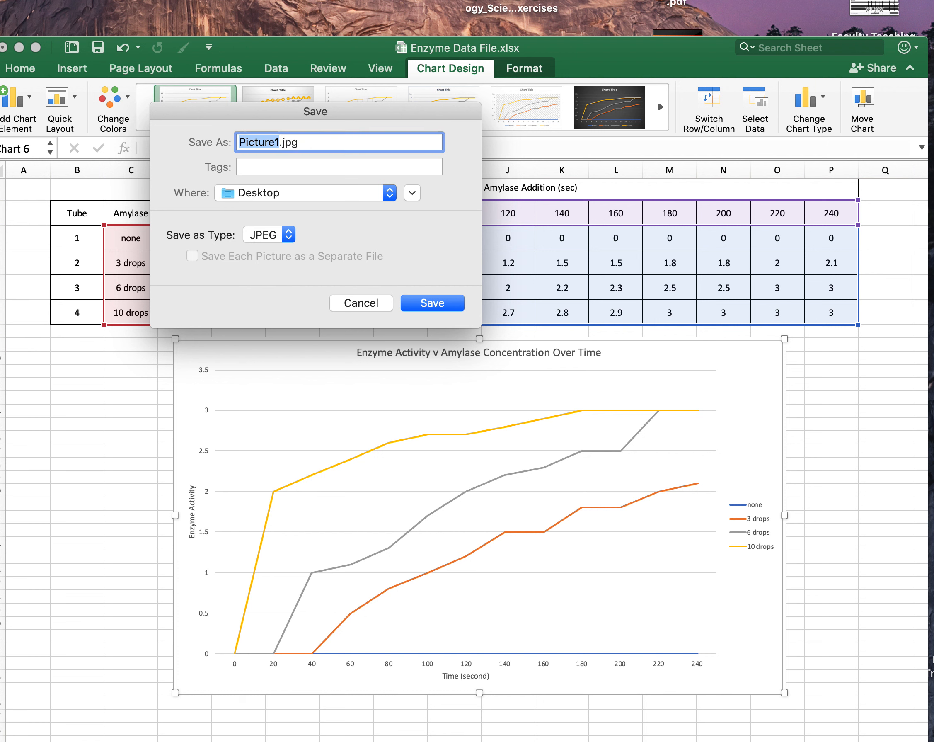
{"action": "type", "text": "graph1"}
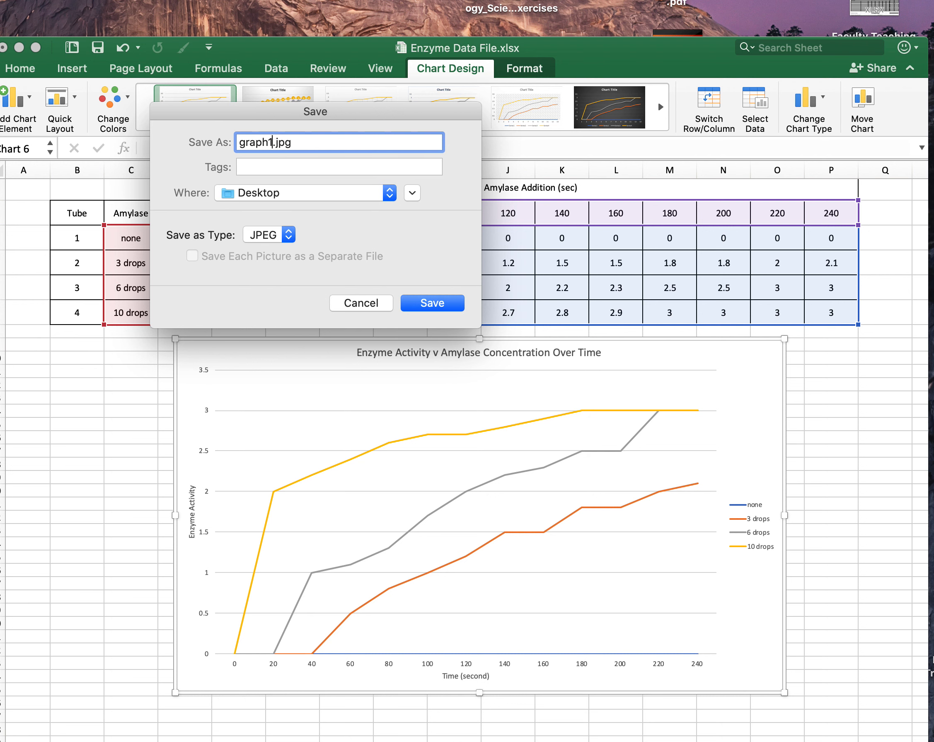
{"action": "key", "text": "Return"}
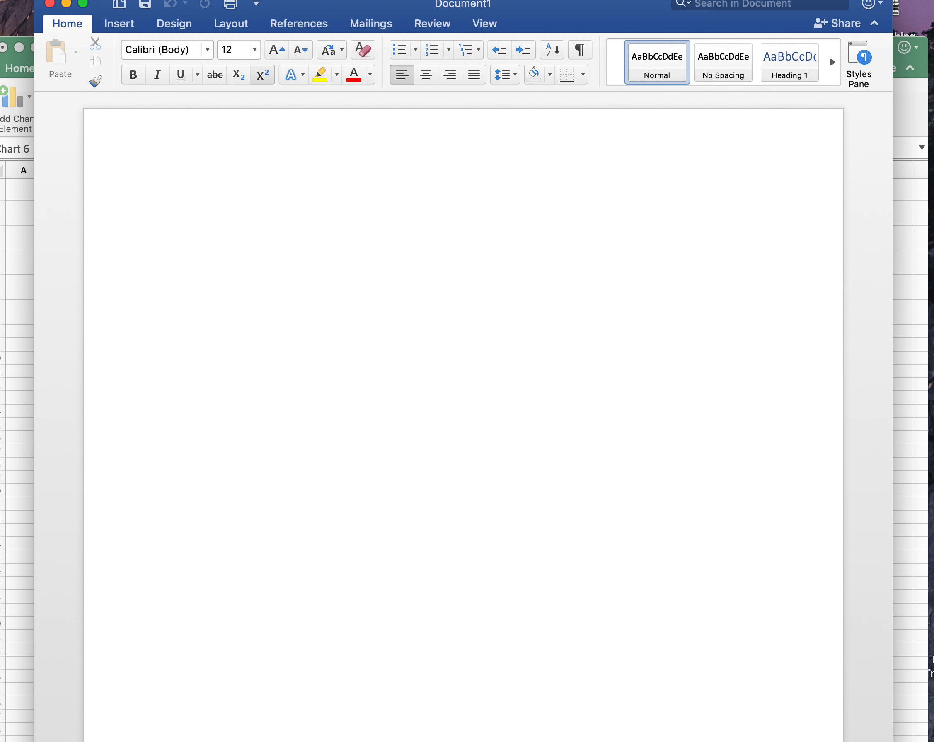
In the blank Word document, insert the exported graph1 chart picture from the Desktop.
{"action": "left_click", "coordinate": [119, 23]}
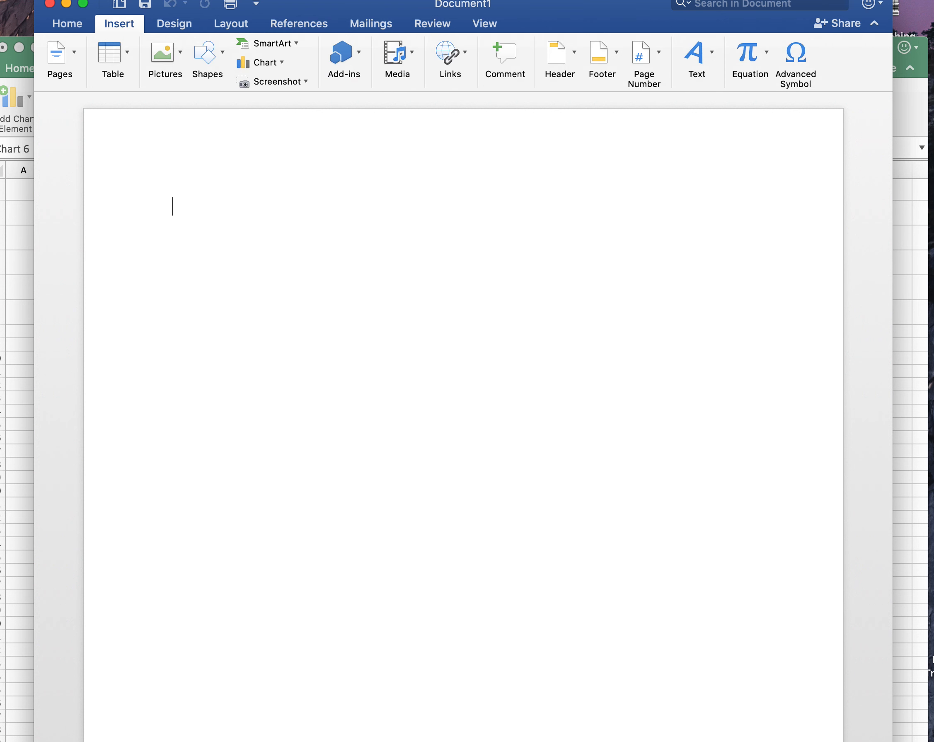
{"action": "left_click", "coordinate": [166, 52]}
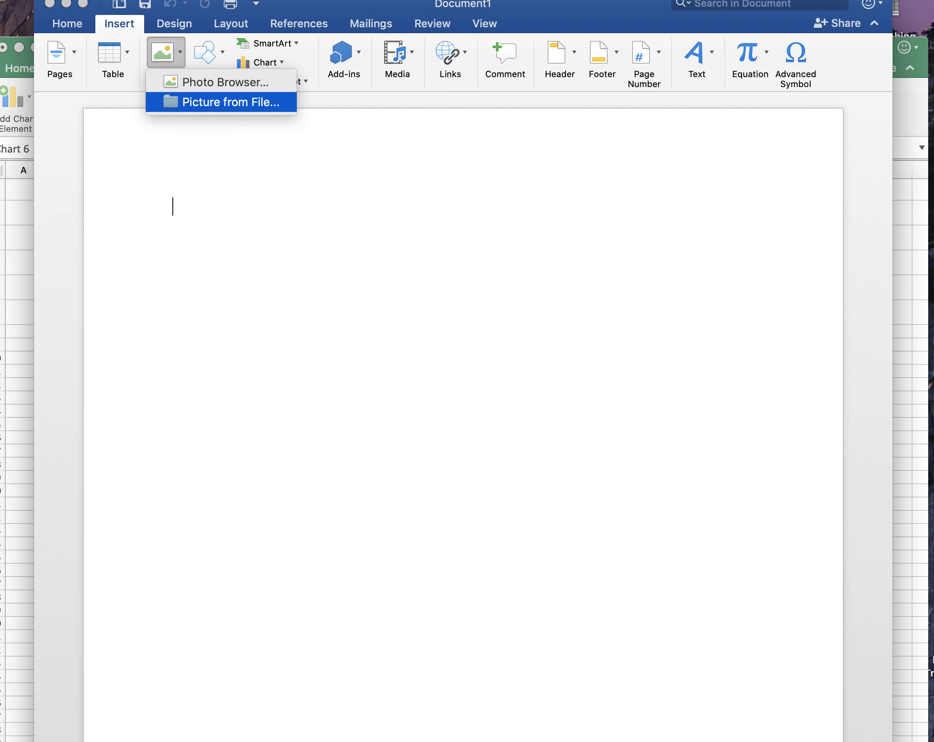
{"action": "left_click", "coordinate": [230, 102]}
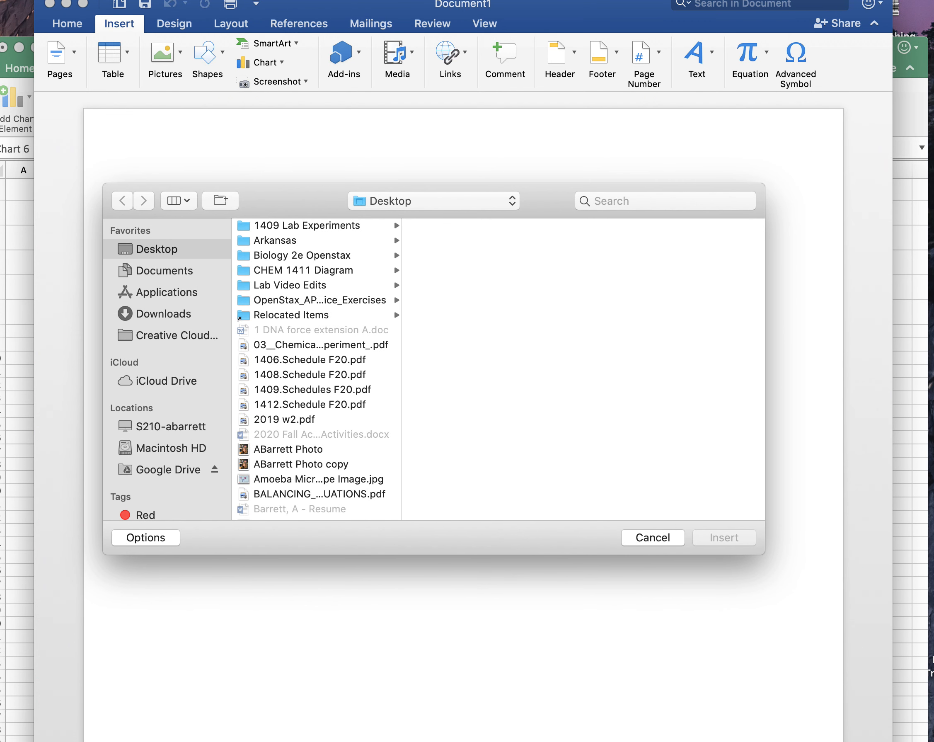
{"action": "scroll", "coordinate": [318, 369], "scroll_direction": "down", "scroll_amount": 20}
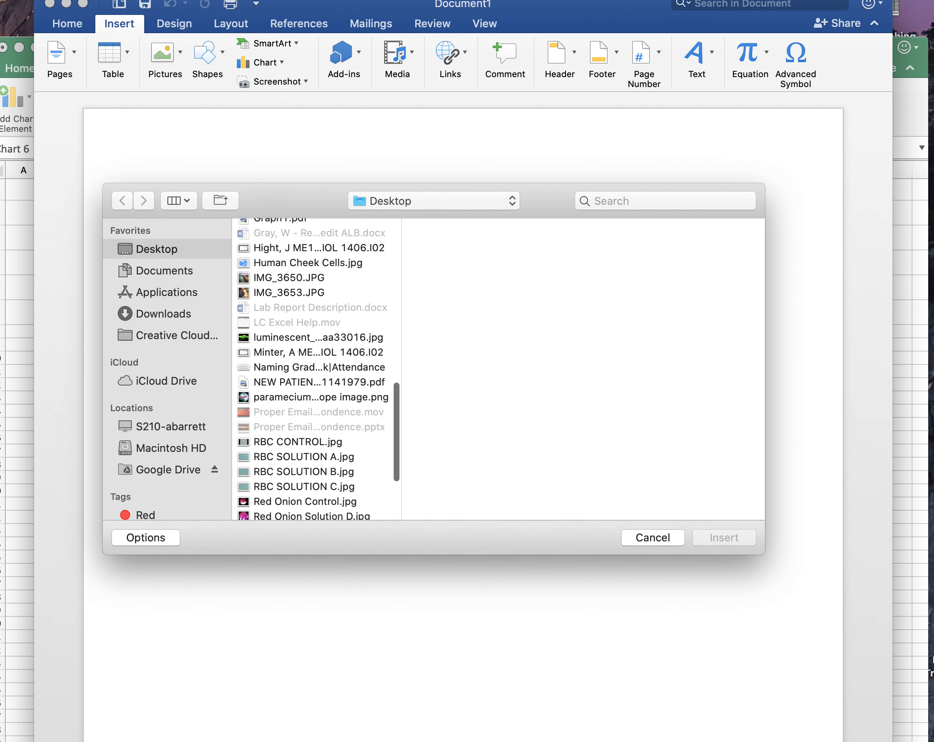
{"action": "left_click", "coordinate": [279, 260]}
{"action": "left_click", "coordinate": [724, 537]}
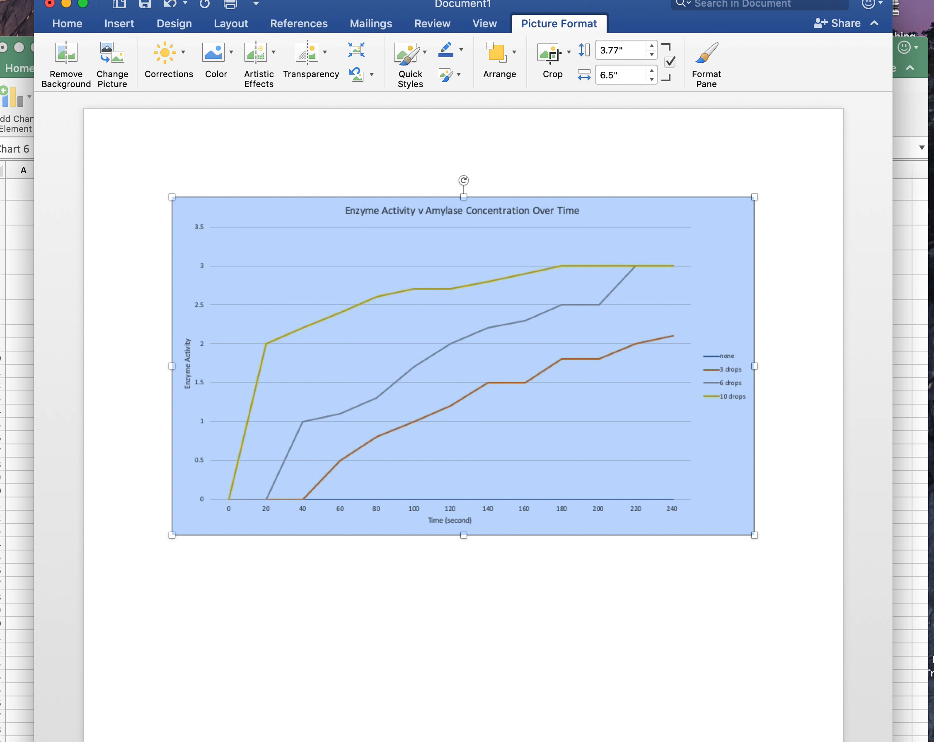
Draw a text box about 6.44" wide and 0.78" high just below the chart picture.
{"action": "left_click", "coordinate": [120, 23]}
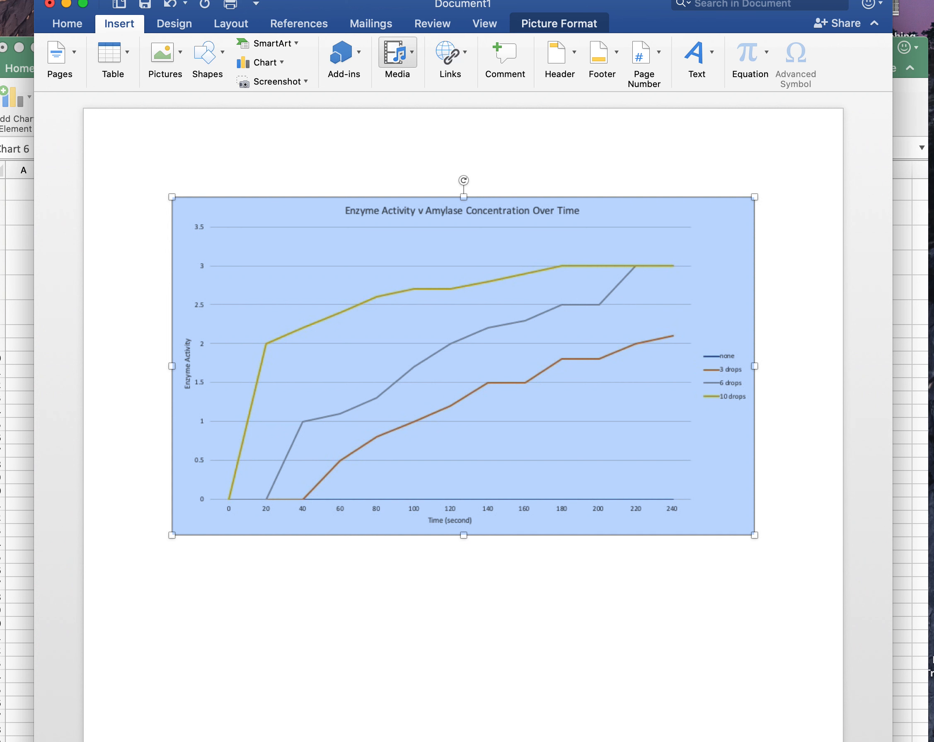
{"action": "left_click", "coordinate": [697, 61]}
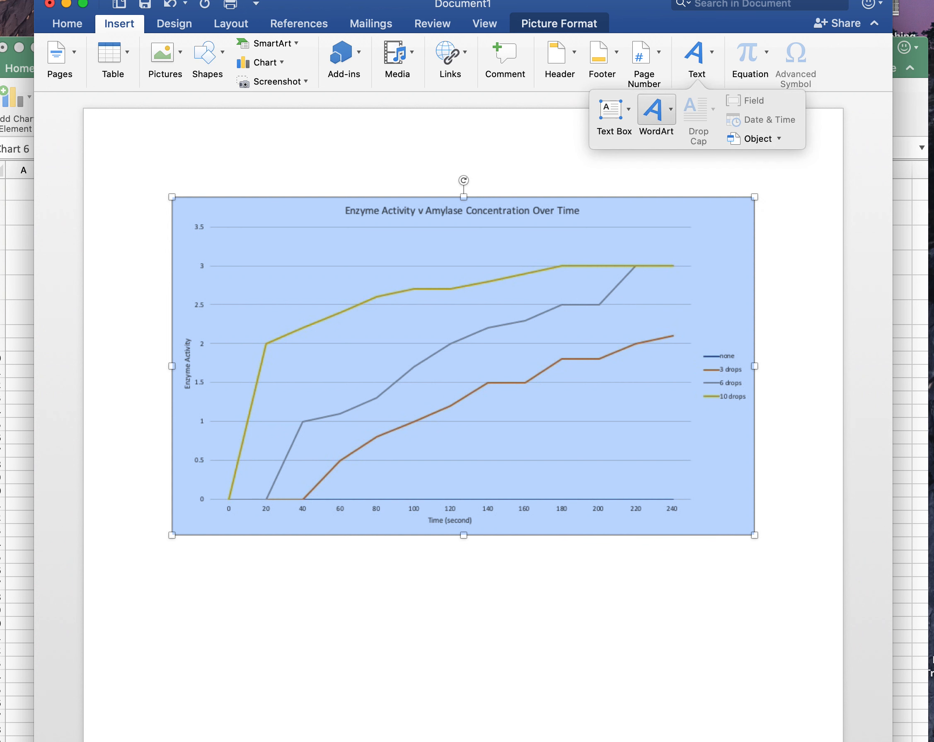
{"action": "left_click", "coordinate": [614, 109]}
{"action": "left_click", "coordinate": [668, 140]}
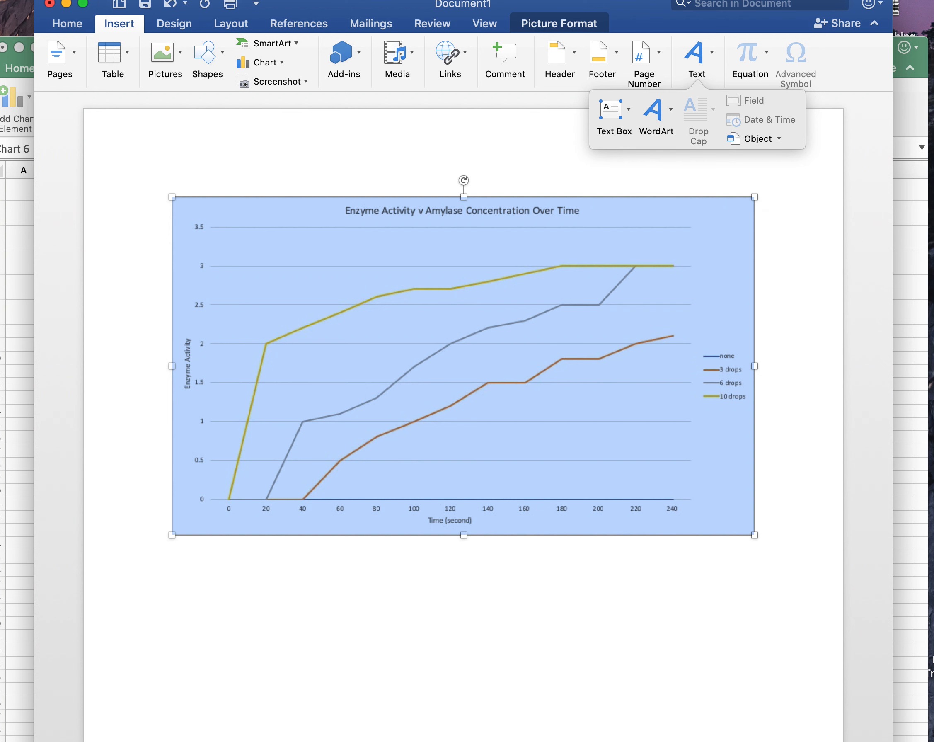
{"action": "left_click", "coordinate": [614, 110]}
{"action": "left_click", "coordinate": [668, 139]}
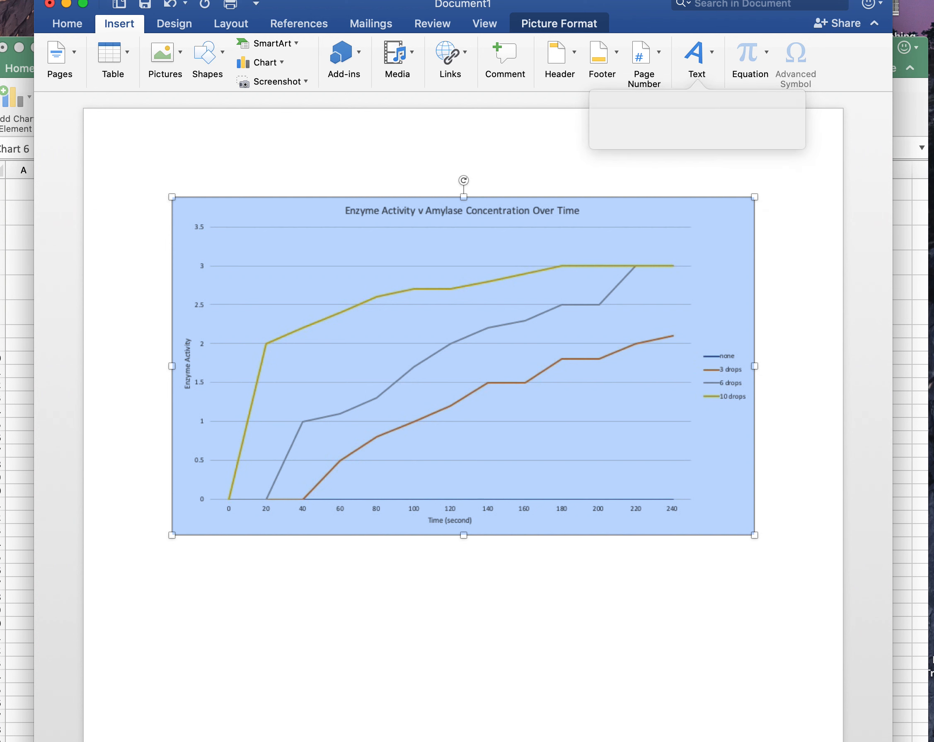
{"action": "left_click_drag", "start_coordinate": [177, 555], "coordinate": [753, 626]}
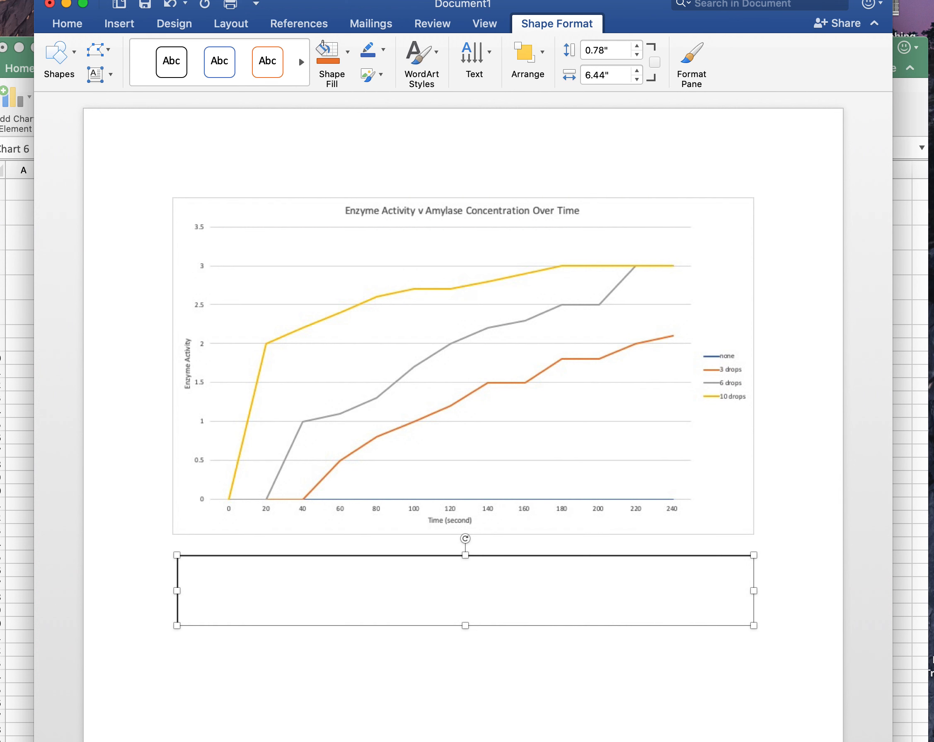
Enter the caption "Figure 1: Enzyme activity v. amylase concentration over time." in the text box.
{"action": "type", "text": "Figure 1:"}
{"action": "type", "text": "Enzyme A"}
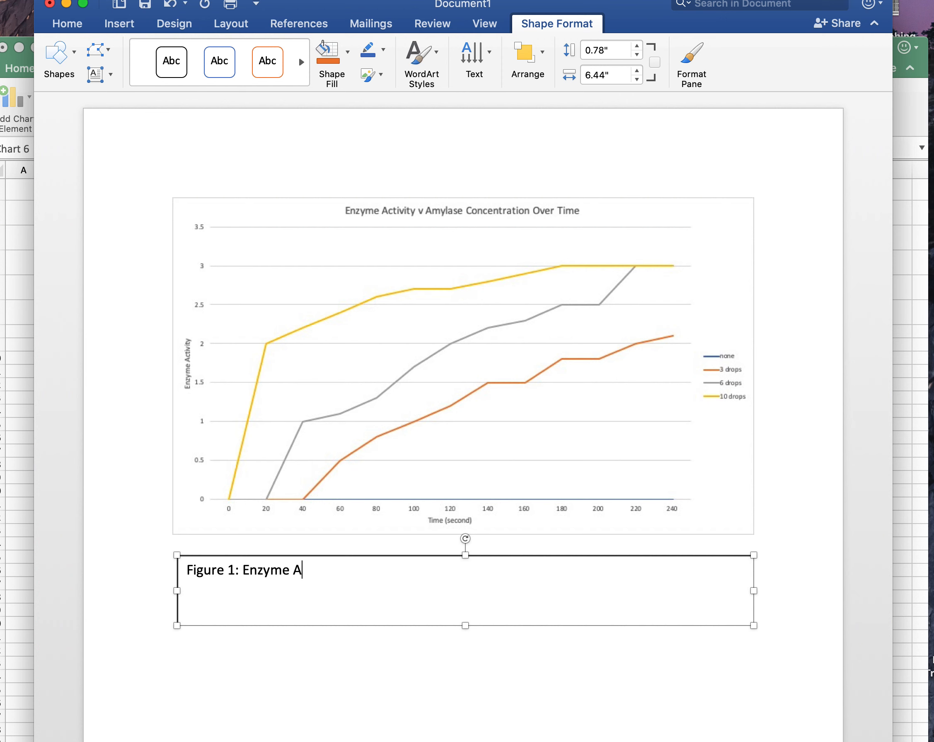
{"action": "key", "text": "BackSpace"}
{"action": "type", "text": "activity v. amyl"}
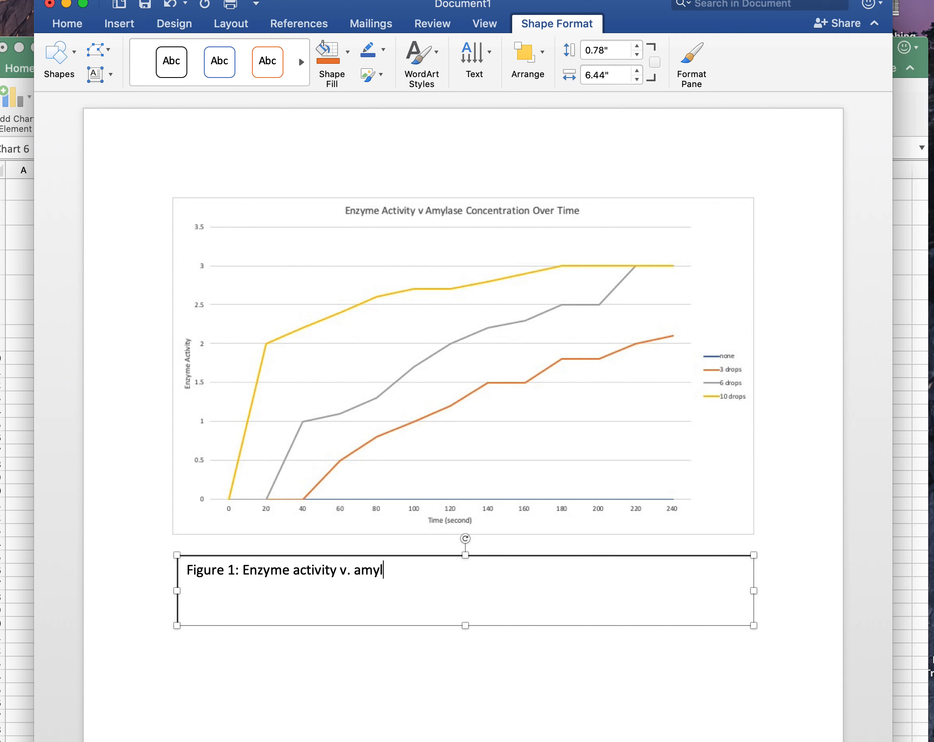
{"action": "type", "text": "ase concentration"}
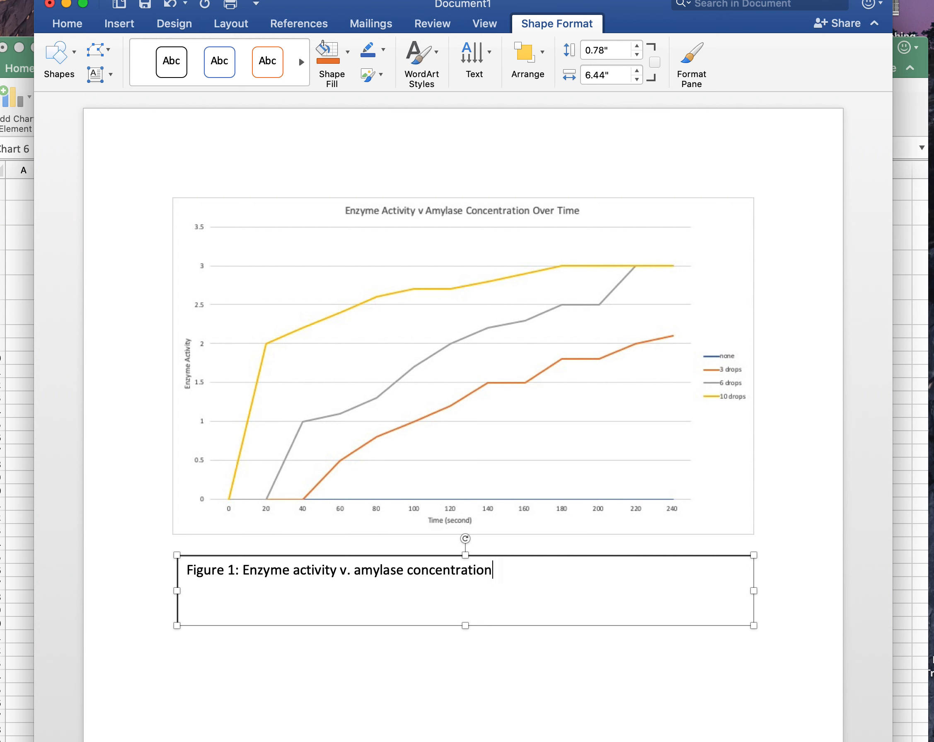
{"action": "type", "text": " over time."}
Shorten the caption text box to about 0.37" high so it fits the single line, and deselect it.
{"action": "scroll", "coordinate": [464, 417], "scroll_direction": "down", "scroll_amount": 2}
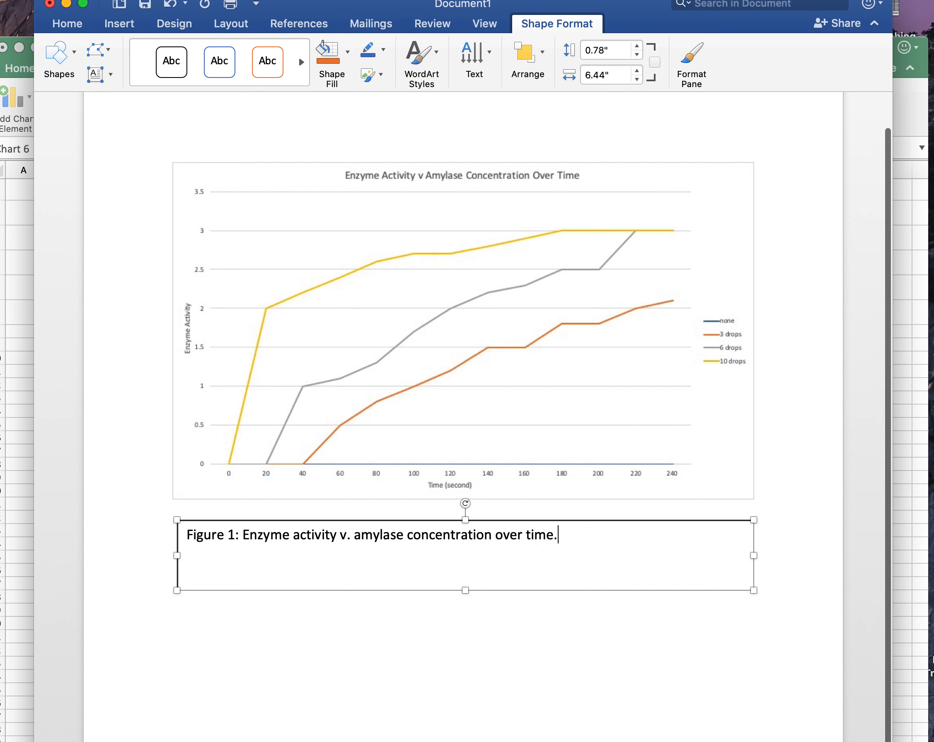
{"action": "left_click_drag", "start_coordinate": [465, 589], "coordinate": [466, 553]}
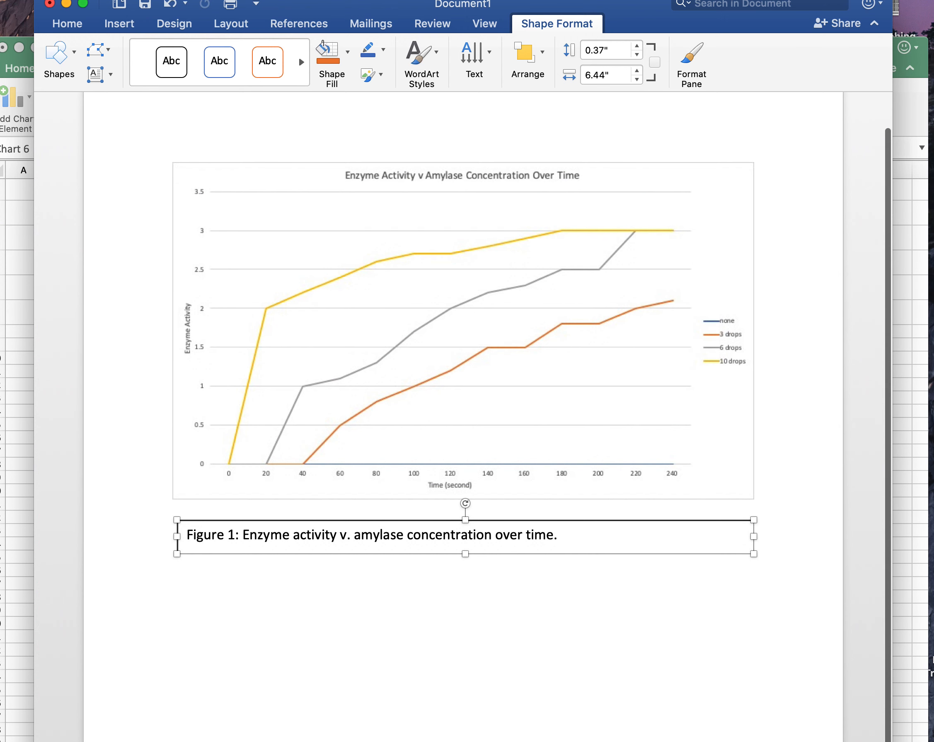
{"action": "scroll", "coordinate": [463, 391], "scroll_direction": "up", "scroll_amount": 1}
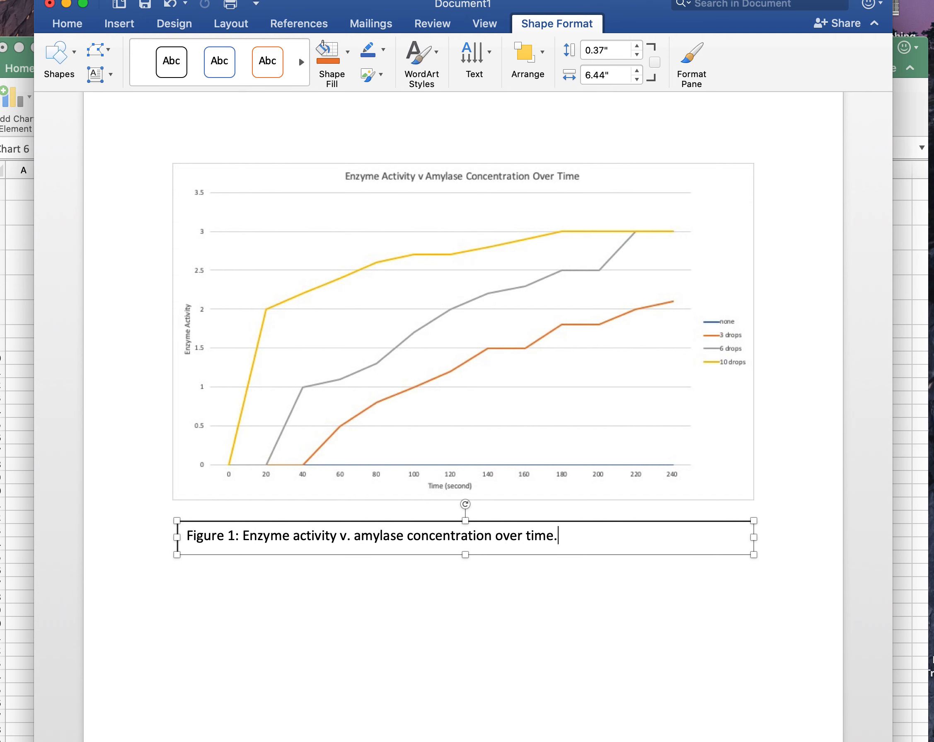
{"action": "scroll", "coordinate": [463, 417], "scroll_direction": "up", "scroll_amount": 1}
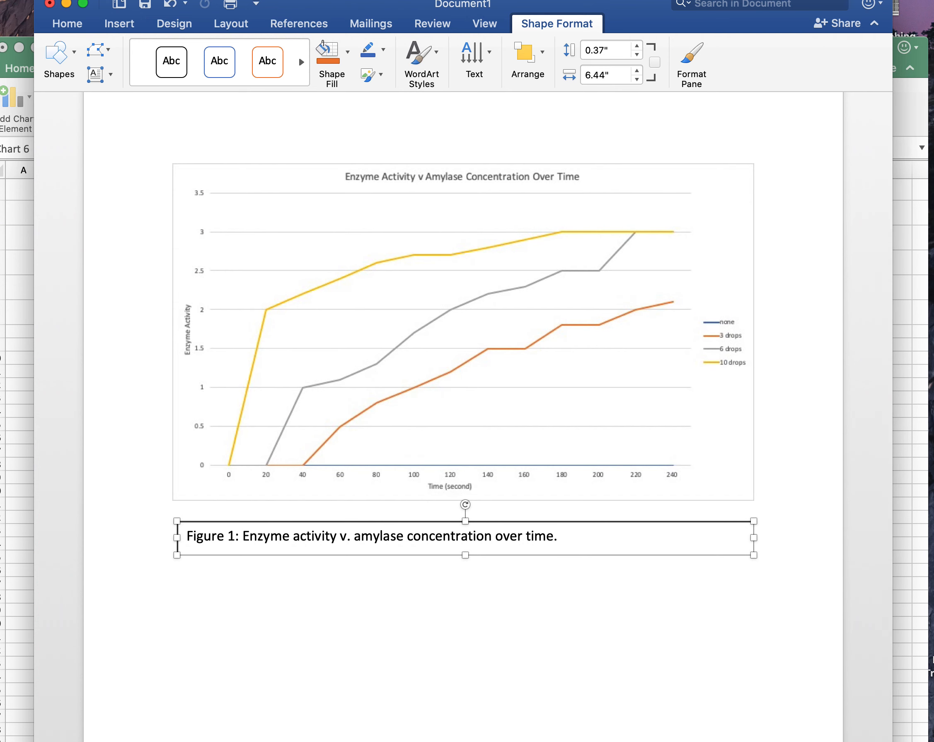
{"action": "left_click", "coordinate": [754, 494]}
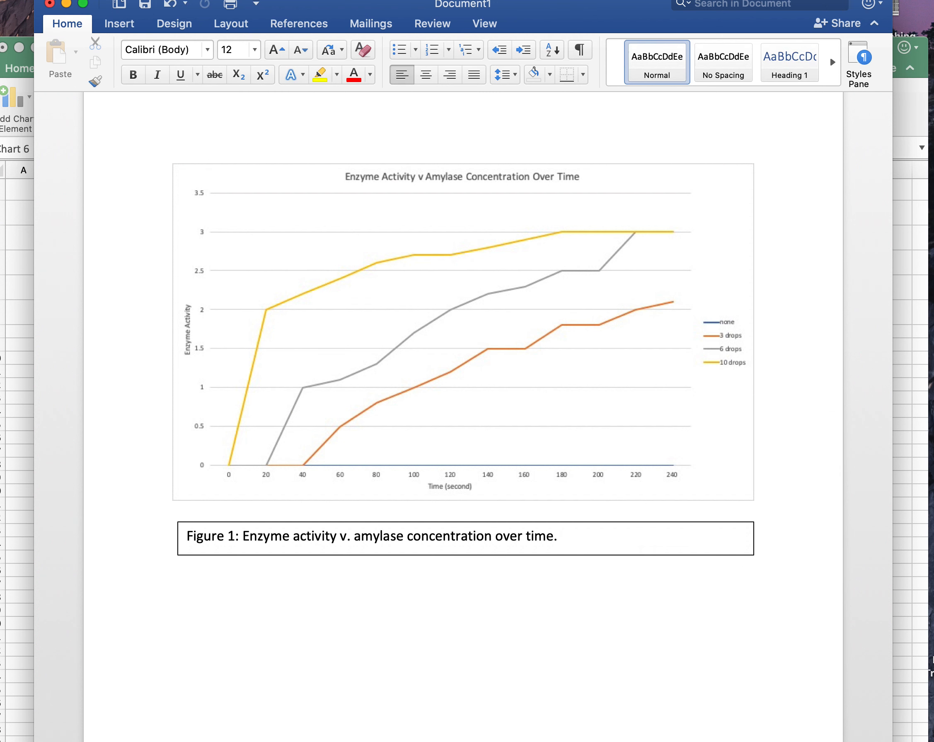